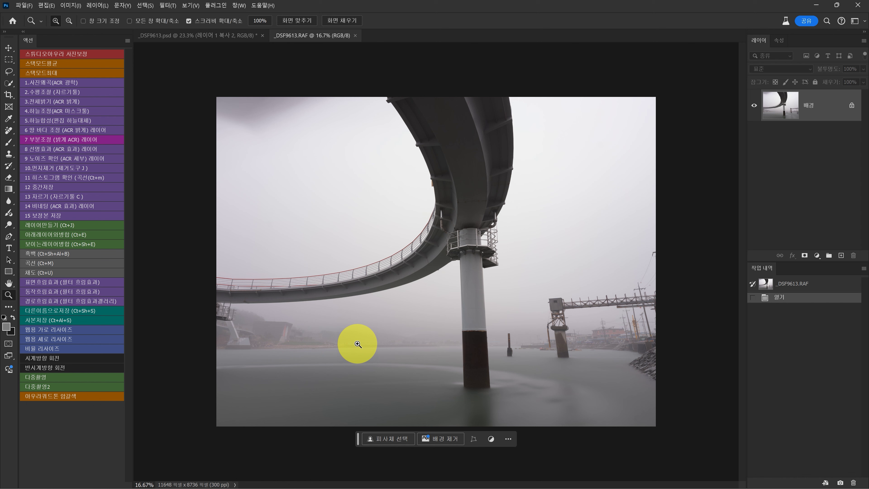
# View the finished black-and-white _DSF9613.psd for reference and open the camera data of _DSF9613.RAF.
pyautogui.click(197, 36)
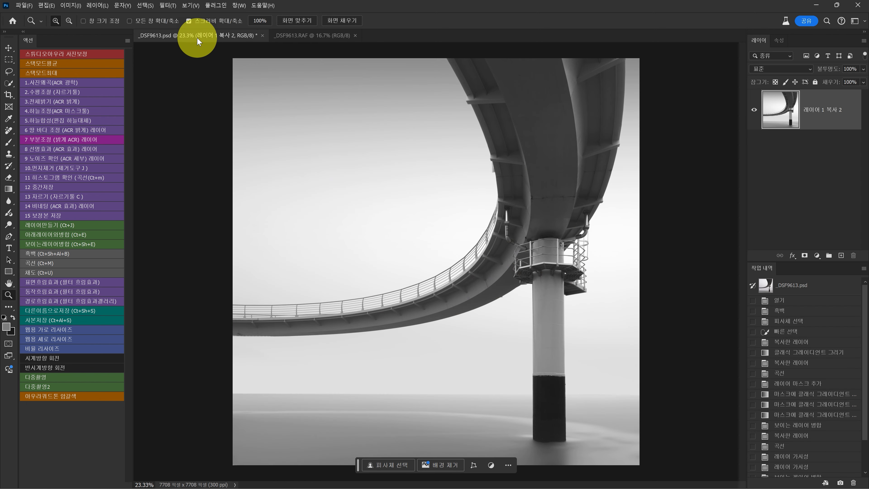
pyautogui.click(290, 34)
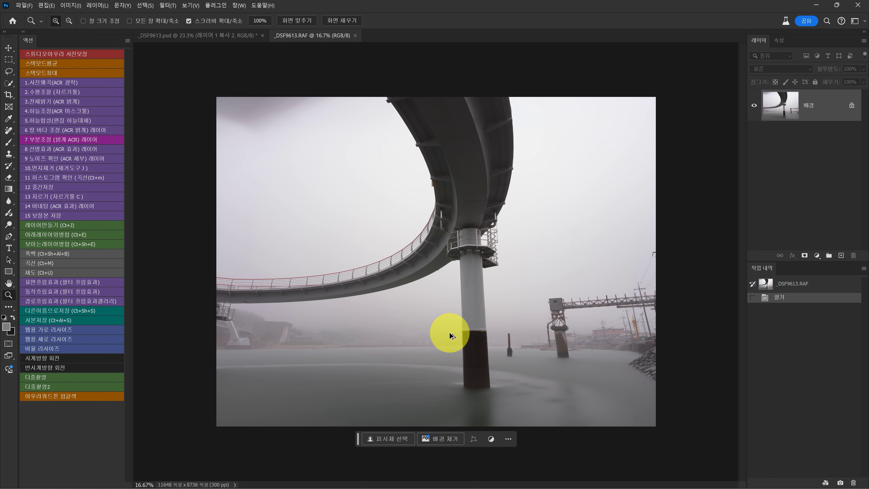
pyautogui.hotkey('ctrl', 'alt', 'shift', 'i')
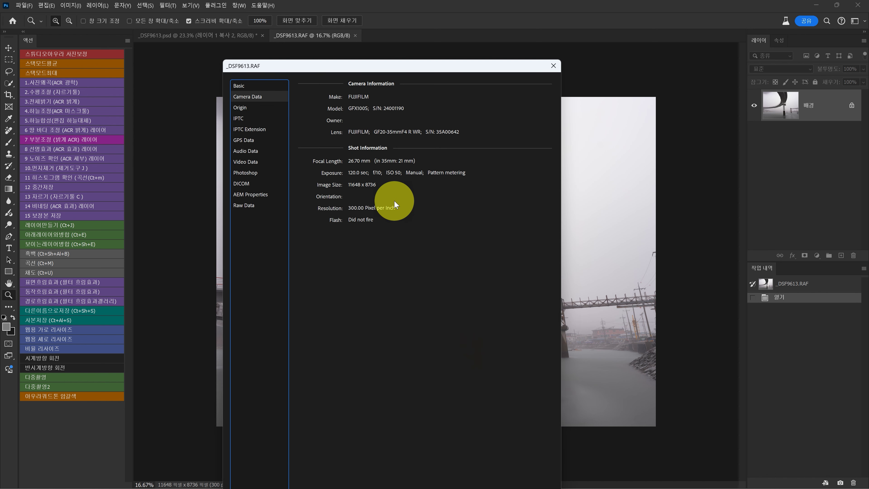
pyautogui.moveTo(327, 70); pyautogui.dragTo(479, 30)
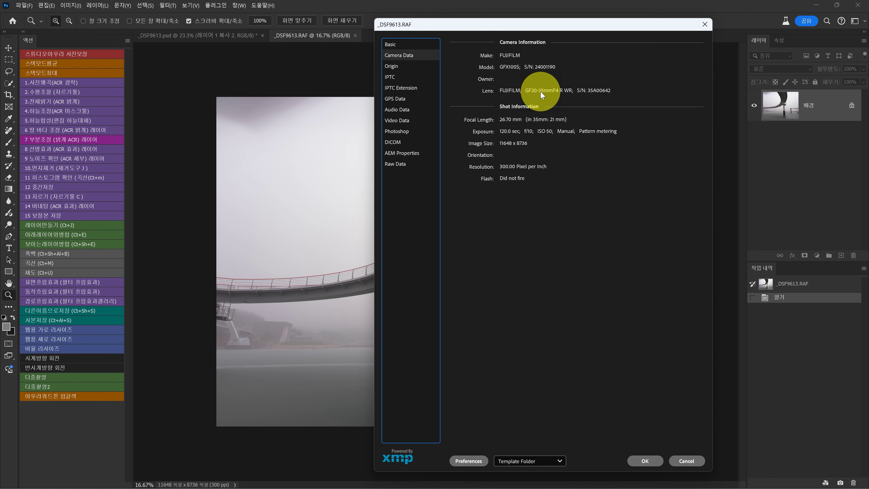
# Calculate 35 × 0.79 in the Calculator and close the photo's file information without changes.
pyautogui.press('XF86Calculator')
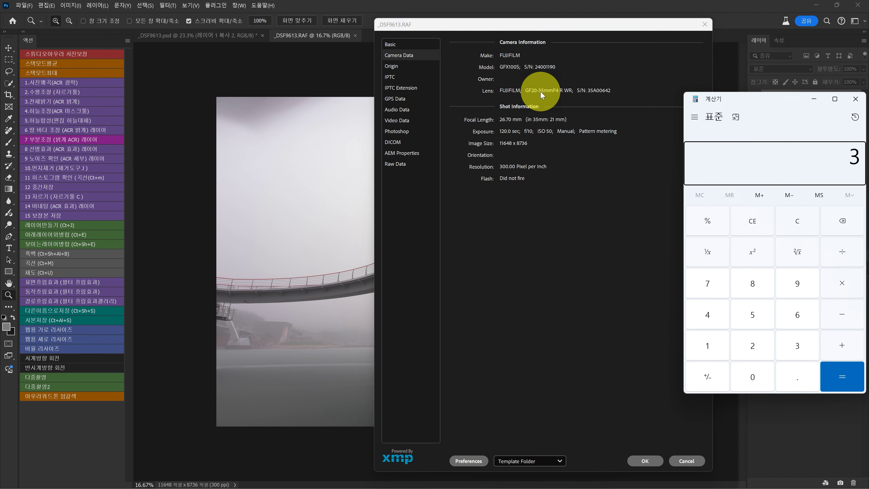
pyautogui.write('9')
pyautogui.press('Return')
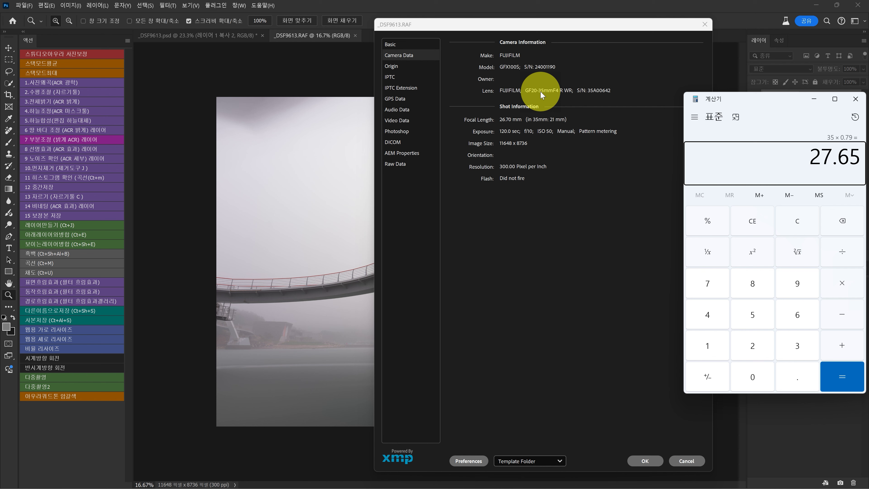
pyautogui.click(858, 104)
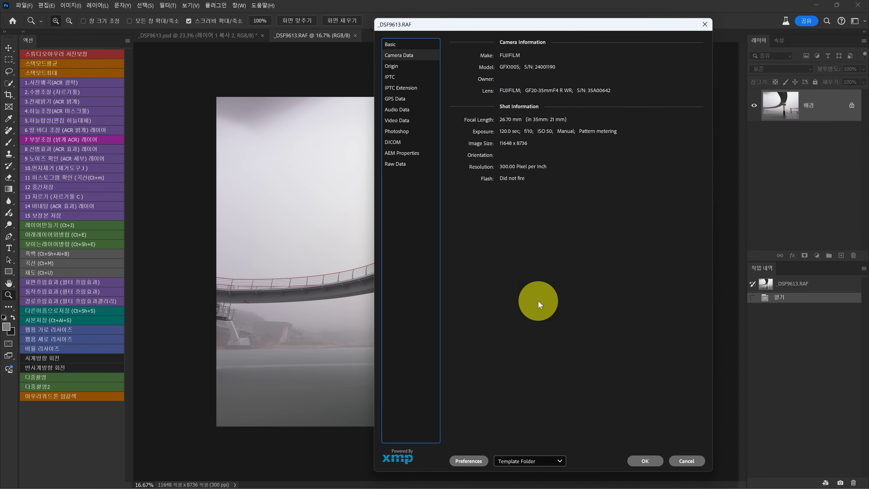
pyautogui.click(683, 462)
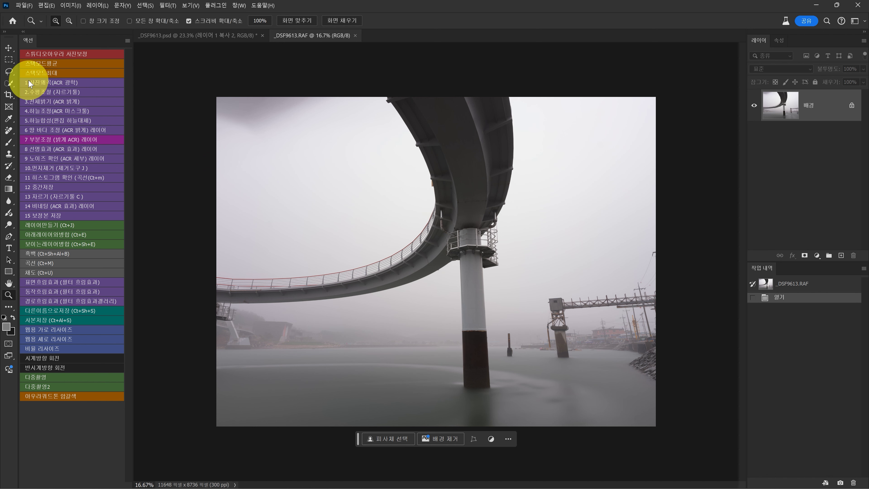
# Open the photo in the Camera Raw filter, try the Optics distortion setting and reset it, and show the Geometry settings.
pyautogui.click(69, 84)
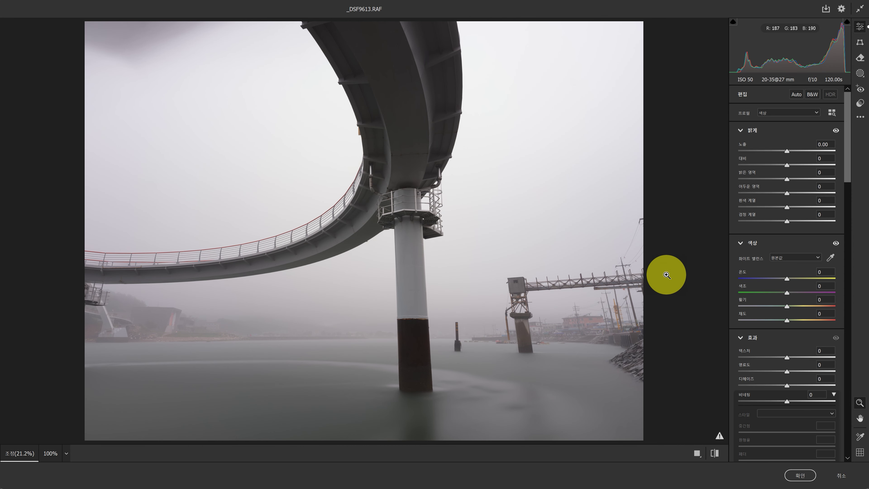
pyautogui.moveTo(848, 104); pyautogui.dragTo(847, 404)
pyautogui.moveTo(785, 194)
pyautogui.mouseDown()
pyautogui.moveTo(792, 195)
pyautogui.moveTo(760, 199)
pyautogui.moveTo(797, 201)
pyautogui.moveTo(756, 200)
pyautogui.moveTo(798, 196)
pyautogui.mouseUp()
pyautogui.doubleClick(797, 195)
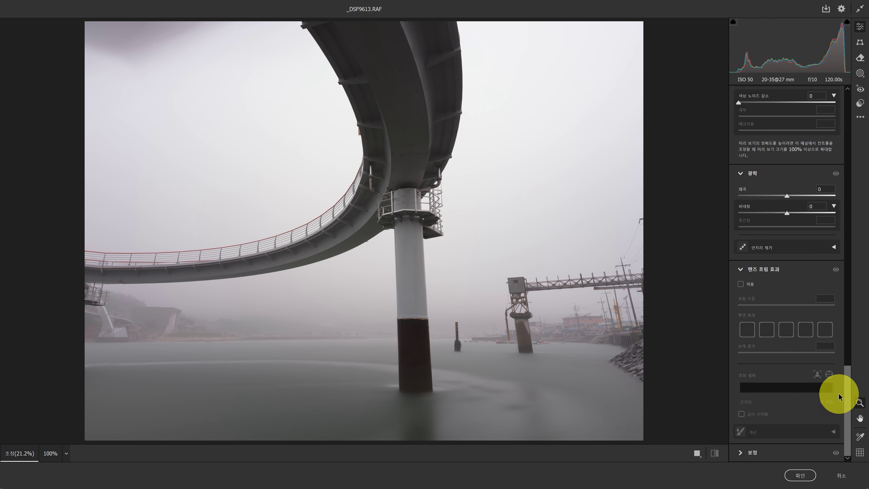
pyautogui.scroll(1, 846, 402)
pyautogui.scroll(-1, 846, 402)
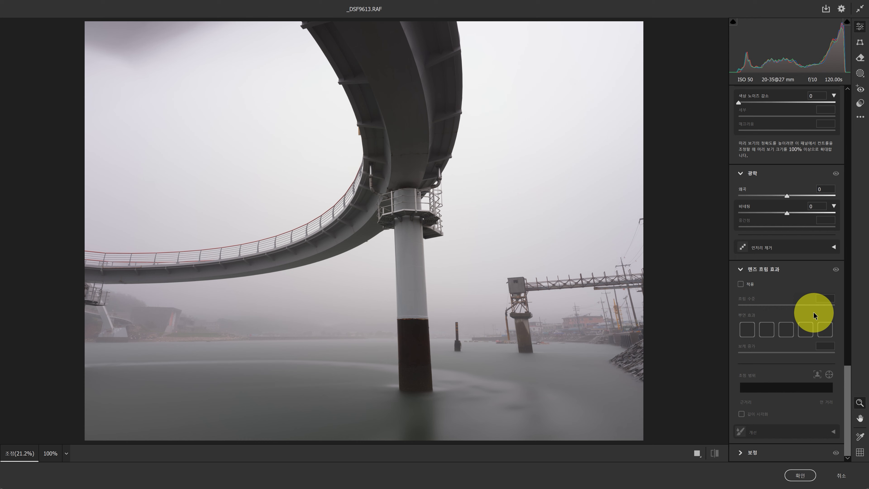
pyautogui.click(860, 43)
pyautogui.click(860, 27)
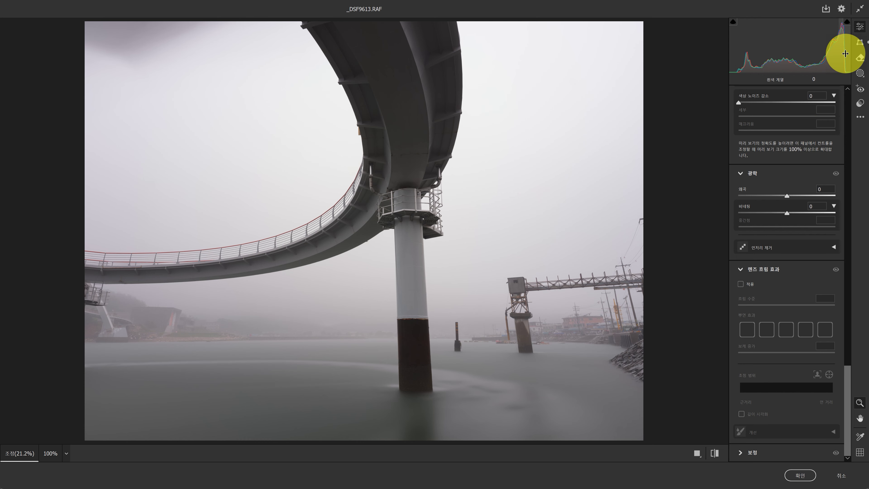
pyautogui.click(861, 44)
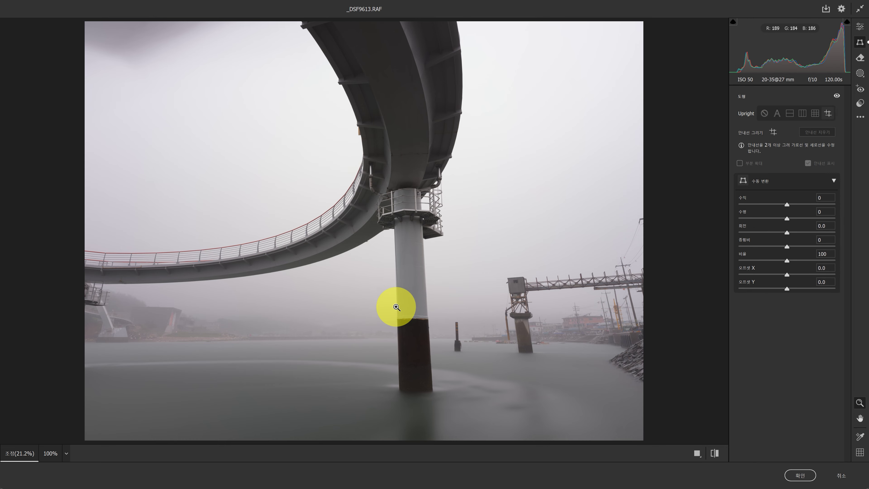
# Try straightening the bridge pillar with a manual vertical transform of -54, and reset the transform.
pyautogui.moveTo(786, 204); pyautogui.dragTo(759, 205)
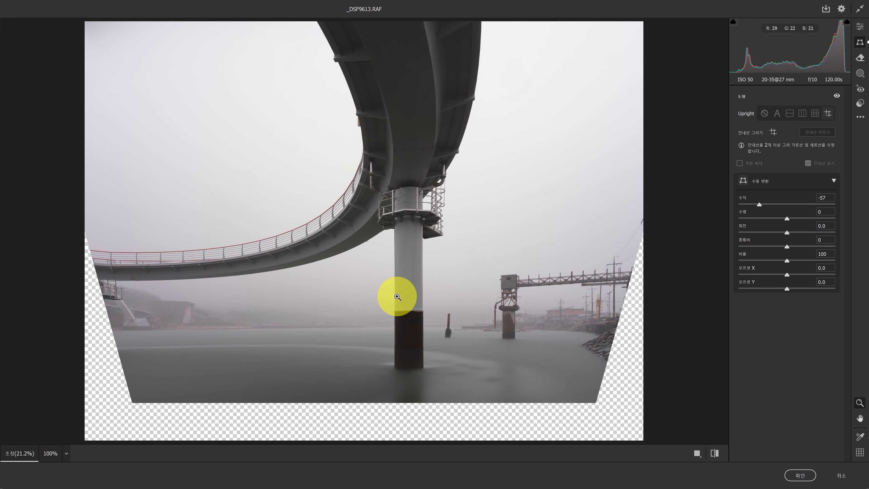
pyautogui.moveTo(759, 205); pyautogui.dragTo(761, 205)
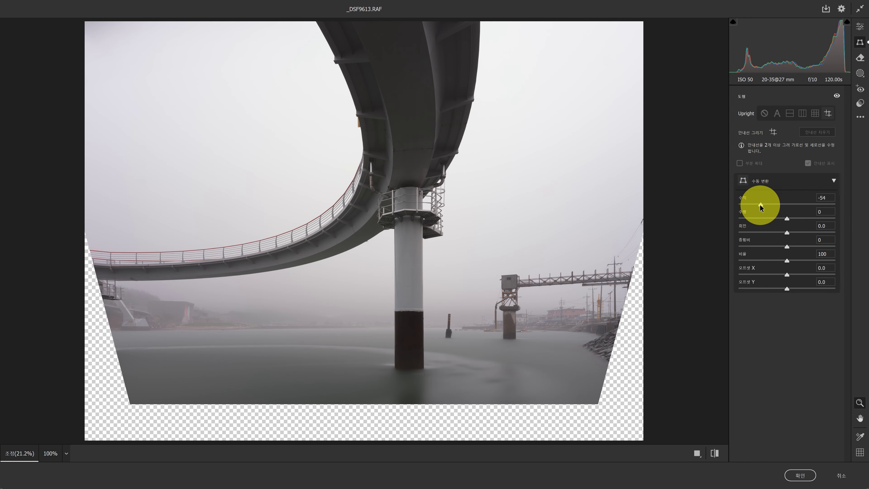
pyautogui.click(762, 114)
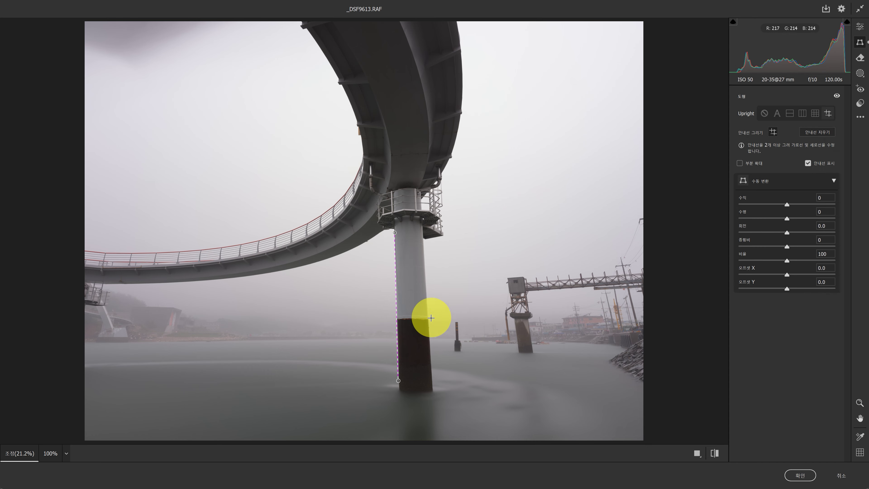
# Straighten the pillar with two vertical Upright guides along its left and right edges, from below the platform to the waterline.
pyautogui.moveTo(394, 233); pyautogui.dragTo(394, 227)
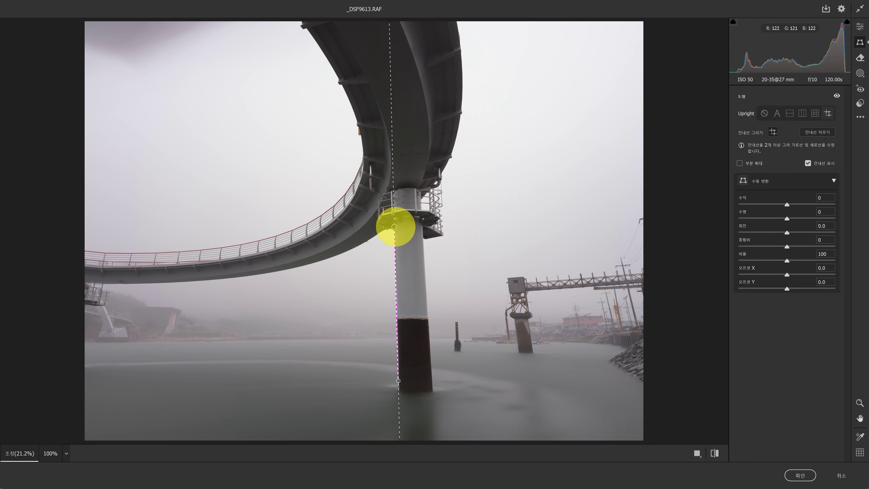
pyautogui.moveTo(398, 380); pyautogui.dragTo(399, 395)
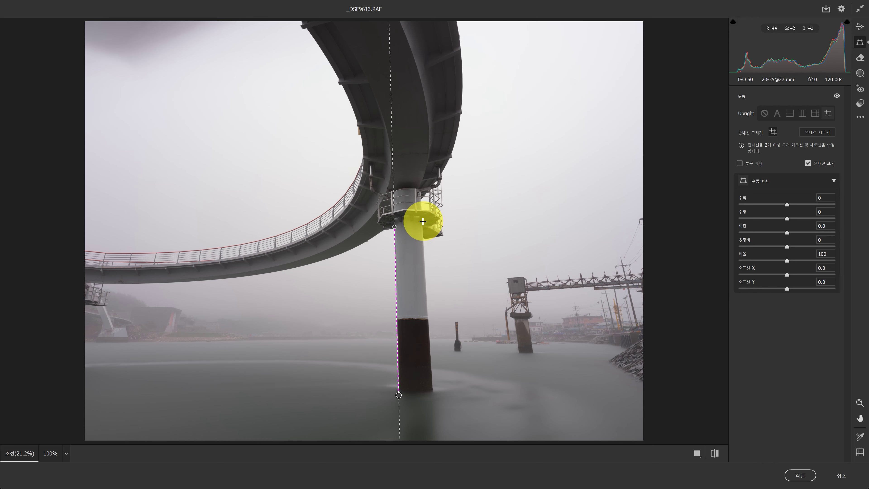
pyautogui.moveTo(422, 221); pyautogui.dragTo(434, 404)
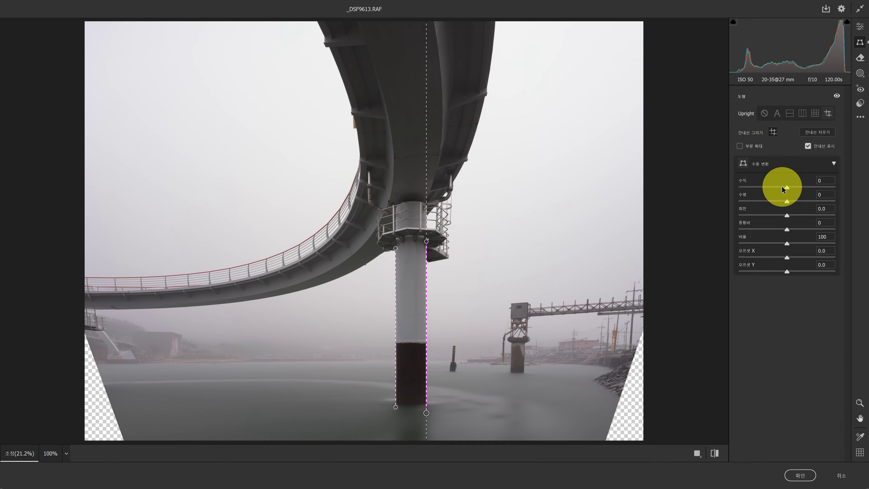
pyautogui.moveTo(787, 190); pyautogui.dragTo(787, 207)
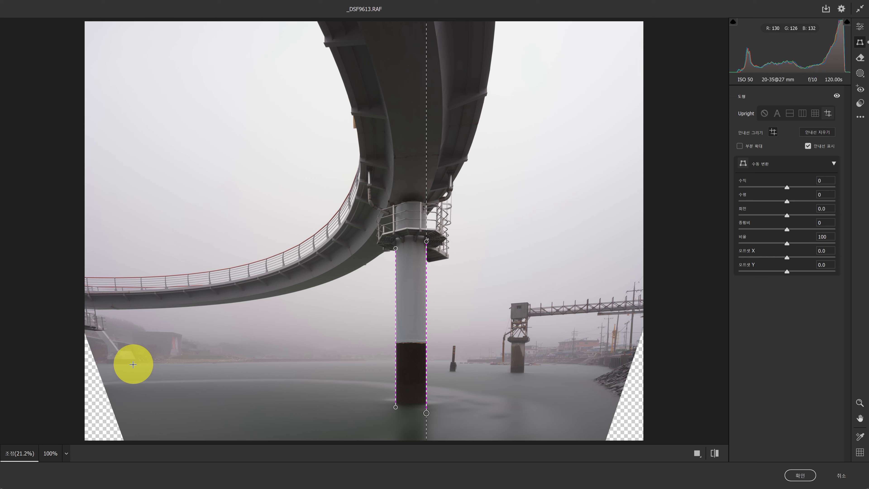
# Level the horizon with a horizontal Upright guide along the far waterline and apply the Camera Raw filter.
pyautogui.moveTo(143, 363)
pyautogui.mouseDown()
pyautogui.moveTo(467, 362)
pyautogui.moveTo(500, 396)
pyautogui.moveTo(550, 385)
pyautogui.moveTo(558, 362)
pyautogui.moveTo(438, 362)
pyautogui.moveTo(467, 360)
pyautogui.mouseUp()
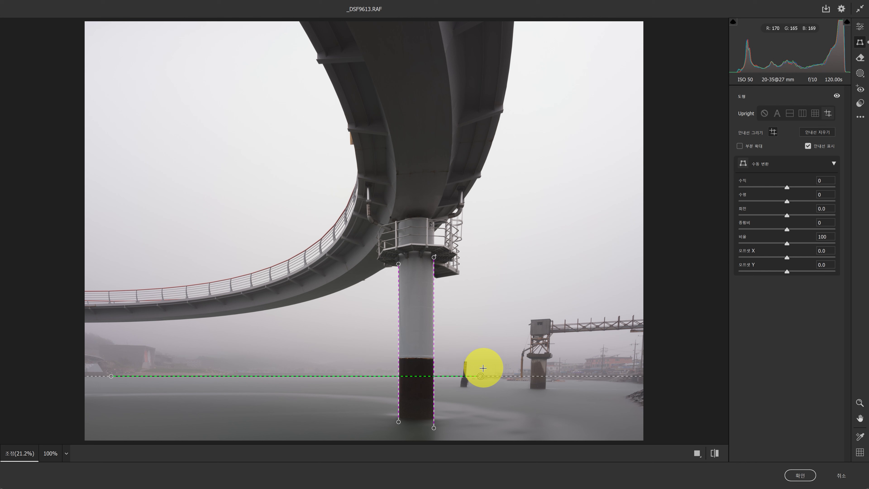
pyautogui.click(860, 28)
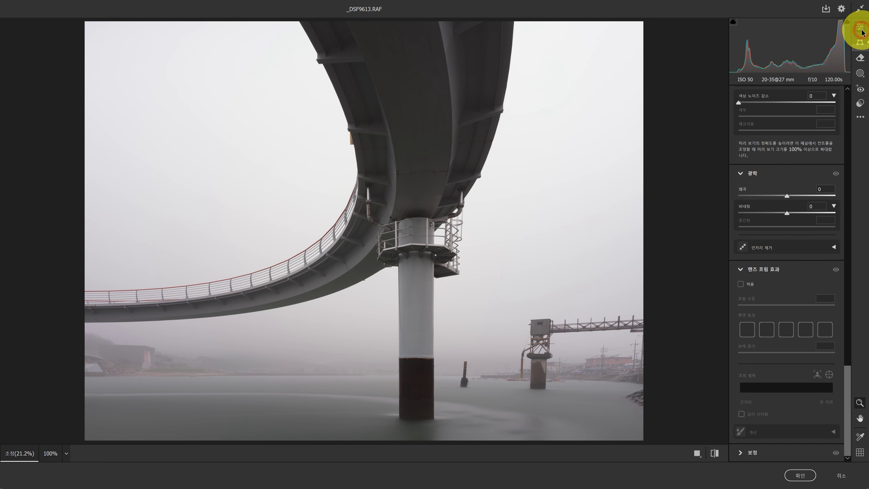
pyautogui.click(800, 475)
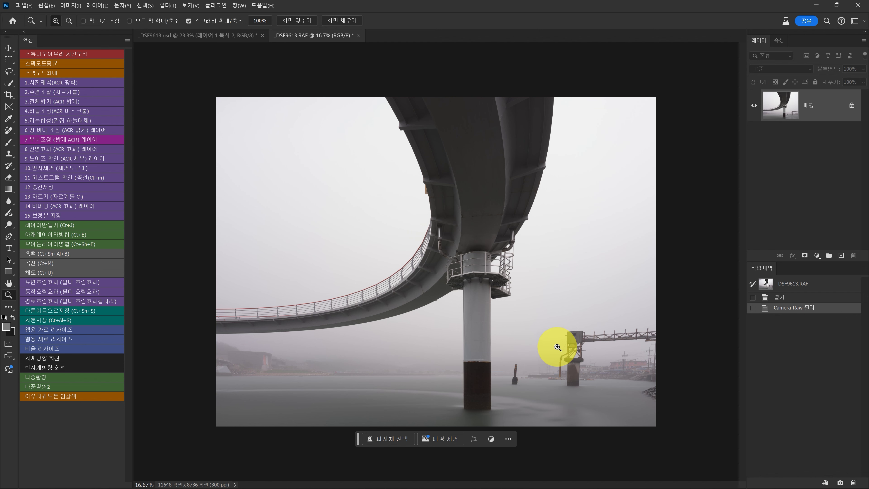
# Crop the photo to a 3:3 ratio around the curved bridge and its pillar, leaving out the crane structure at the right.
pyautogui.press('m')
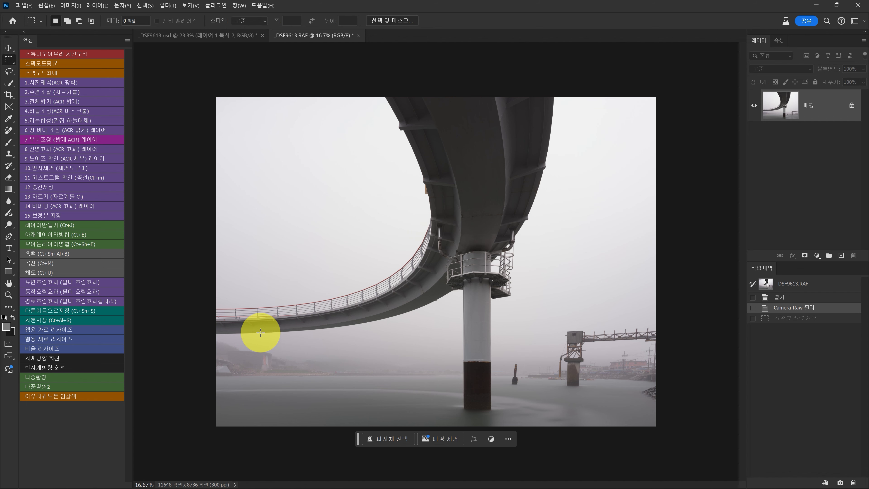
pyautogui.click(40, 93)
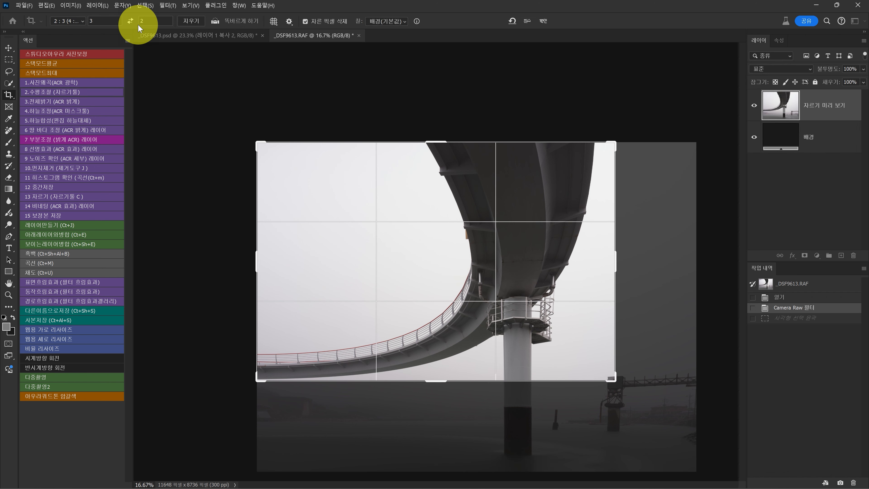
pyautogui.click(155, 21)
pyautogui.write('3')
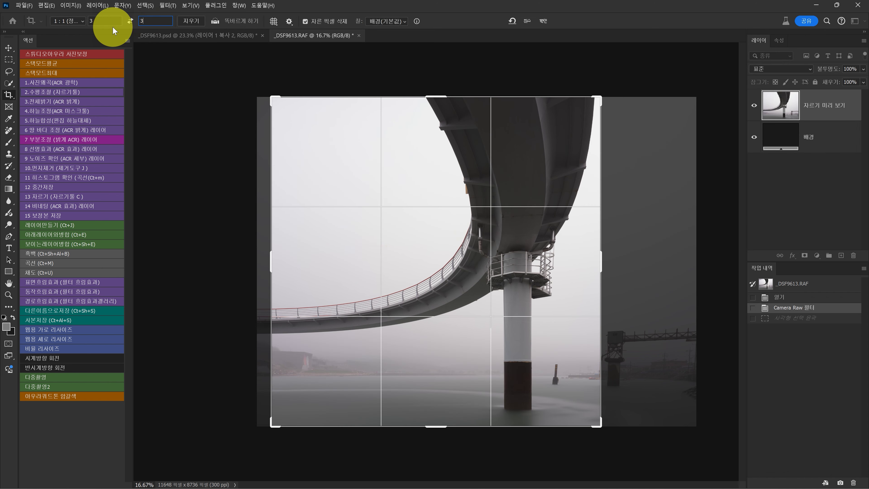
pyautogui.moveTo(404, 269); pyautogui.dragTo(407, 271)
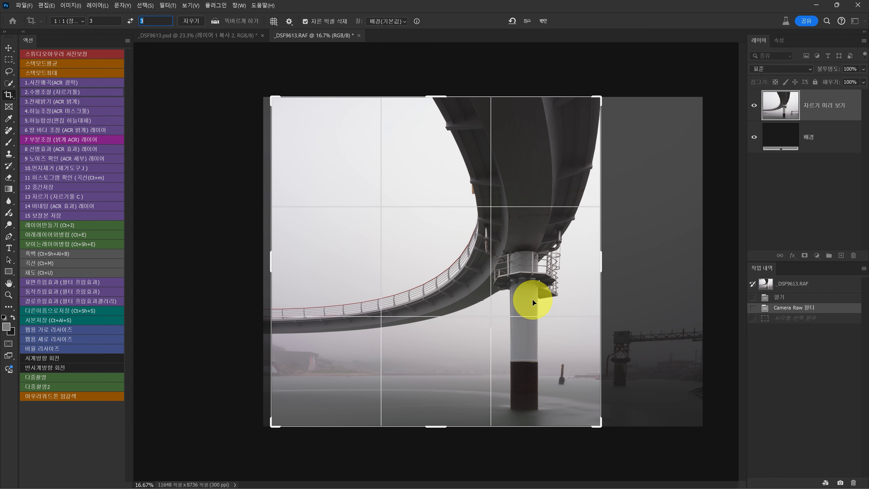
pyautogui.moveTo(532, 299); pyautogui.dragTo(448, 298)
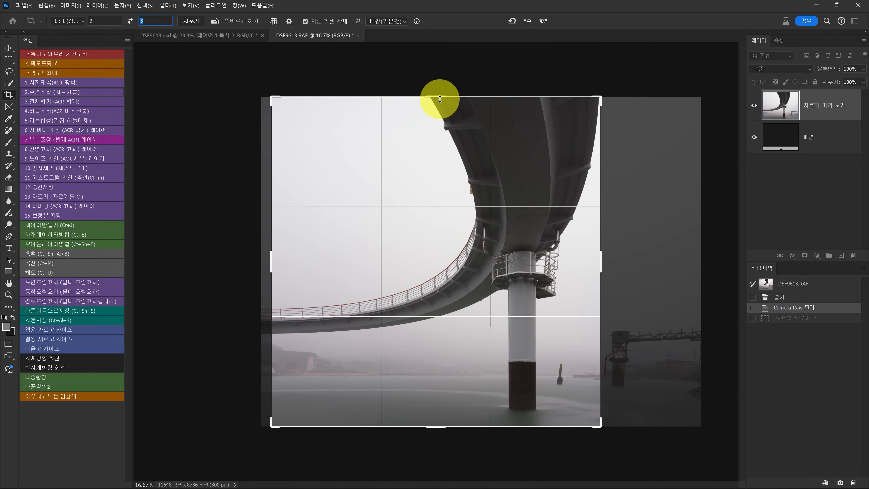
pyautogui.moveTo(441, 99); pyautogui.dragTo(442, 100)
pyautogui.moveTo(475, 224); pyautogui.dragTo(477, 224)
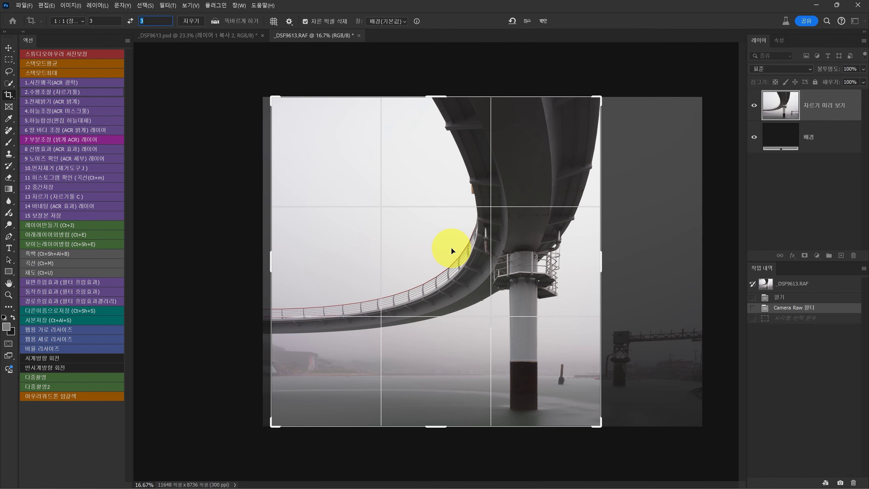
pyautogui.press('Return')
pyautogui.press('m')
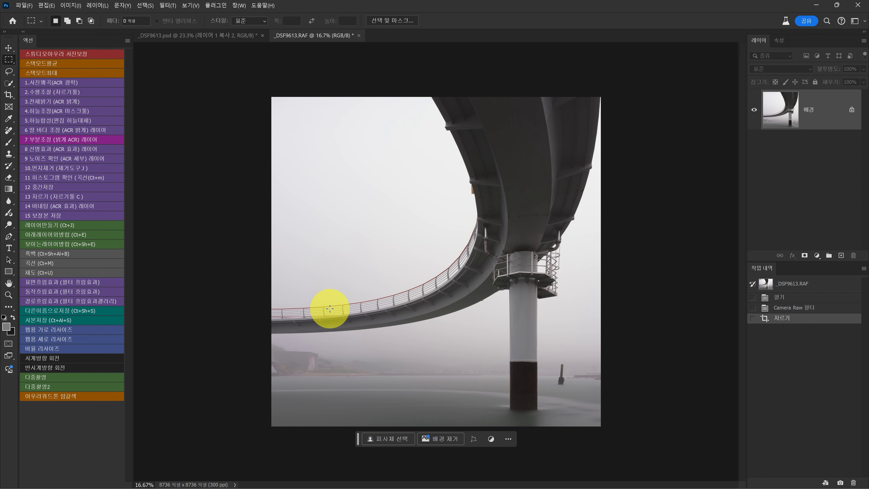
# Sample the fog color just below the bridge and draw a classic gradient from the distant shore down to the waterline.
pyautogui.press('g')
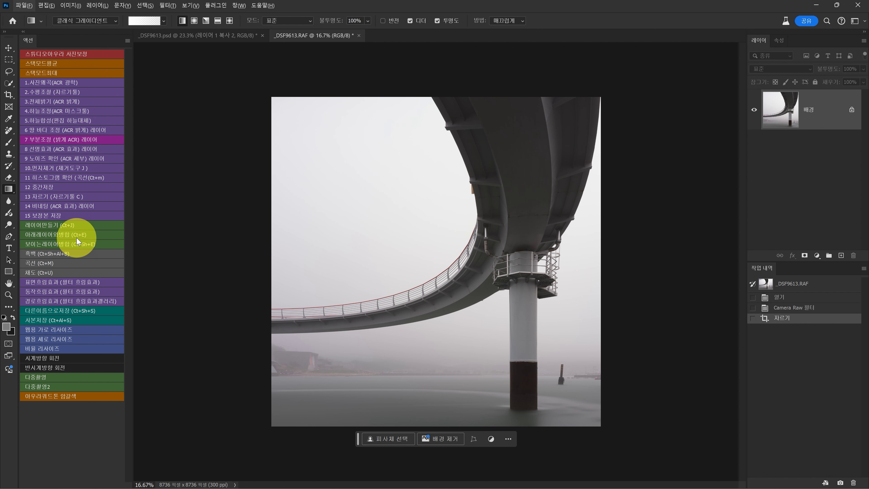
pyautogui.click(9, 190)
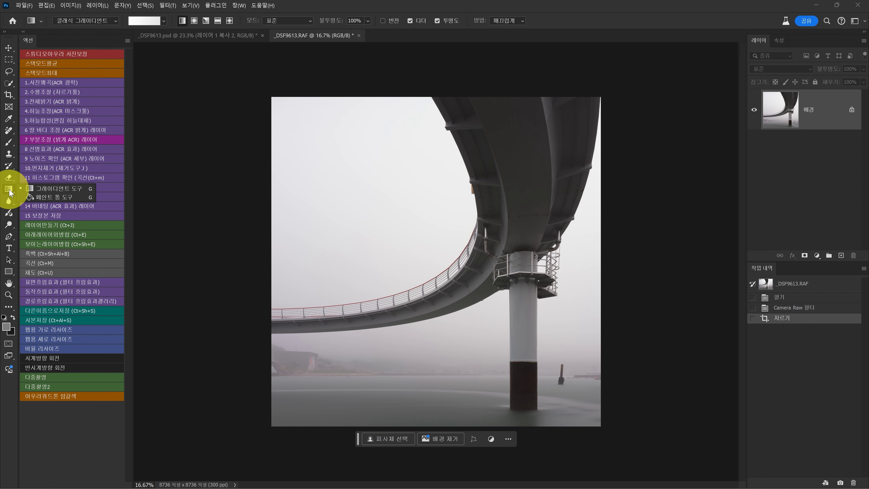
pyautogui.click(43, 188)
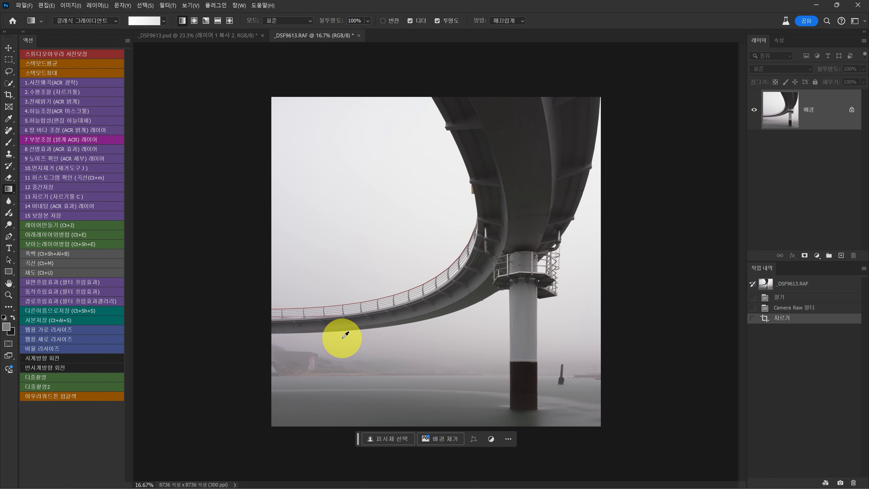
pyautogui.keyDown('alt'); pyautogui.click(330, 336); pyautogui.keyUp('alt')
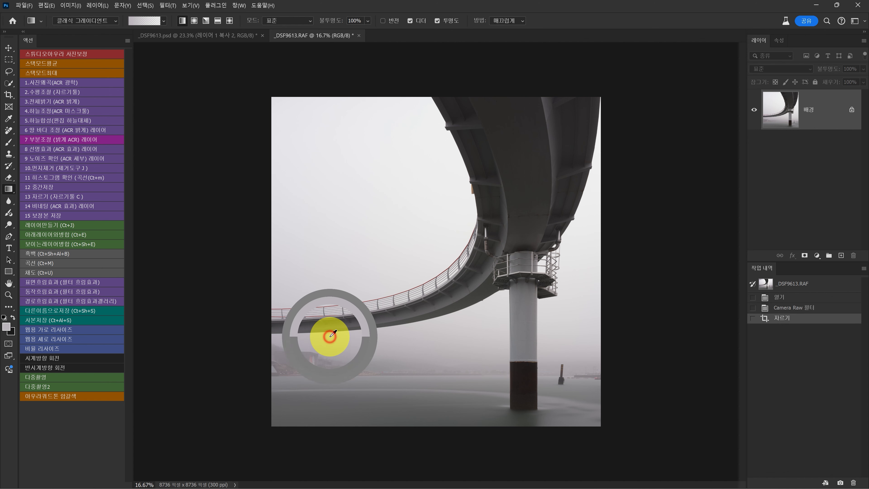
pyautogui.moveTo(330, 360); pyautogui.dragTo(351, 380)
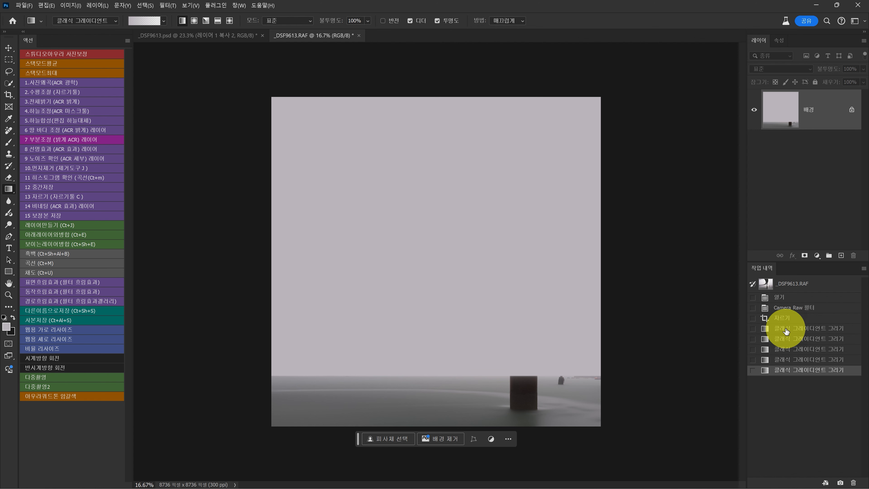
# Go back to the cropped state and try to veil the distant shore with reflected gradients in the fog color sampled below the bridge.
pyautogui.click(782, 318)
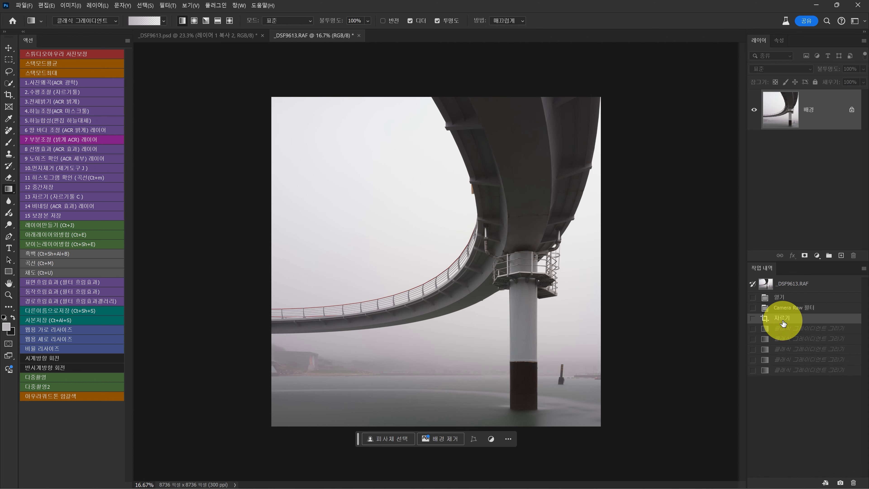
pyautogui.keyDown('alt'); pyautogui.click(352, 336); pyautogui.keyUp('alt')
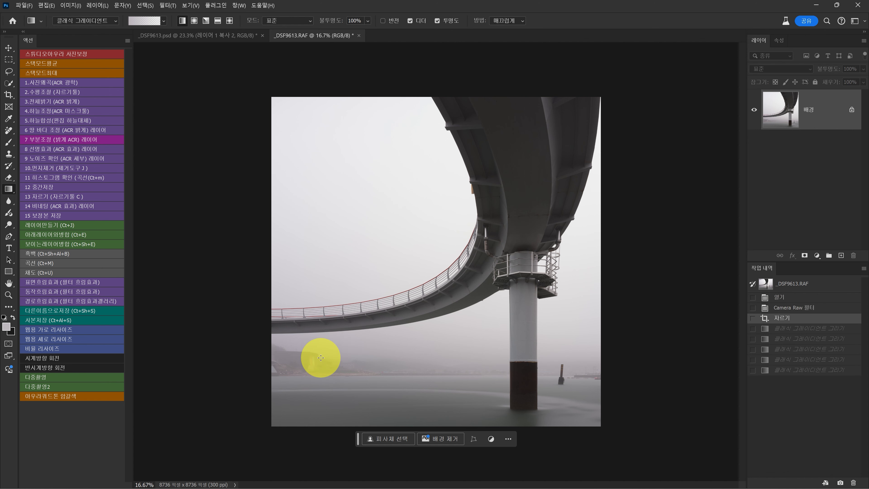
pyautogui.click(217, 21)
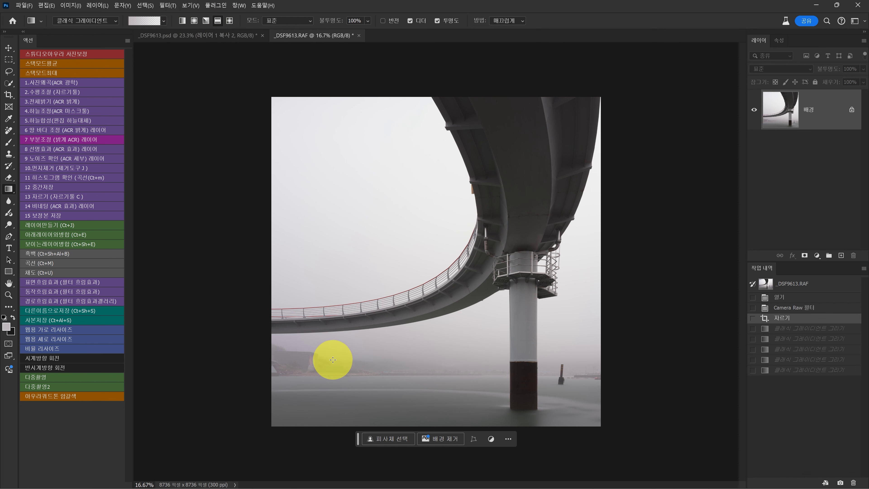
pyautogui.moveTo(335, 363); pyautogui.dragTo(335, 387)
pyautogui.moveTo(339, 360)
pyautogui.mouseDown()
pyautogui.moveTo(340, 380)
pyautogui.moveTo(349, 380)
pyautogui.mouseUp()
pyautogui.moveTo(346, 374); pyautogui.dragTo(343, 332)
pyautogui.moveTo(338, 351); pyautogui.dragTo(351, 366)
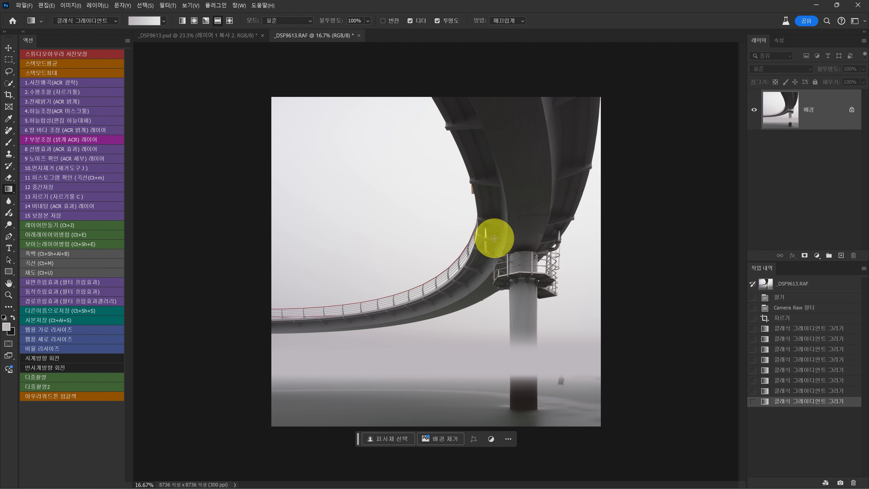
# Discard the gradients by returning to the crop state in the history and automatically select the bridge and pillar as the subject.
pyautogui.click(785, 318)
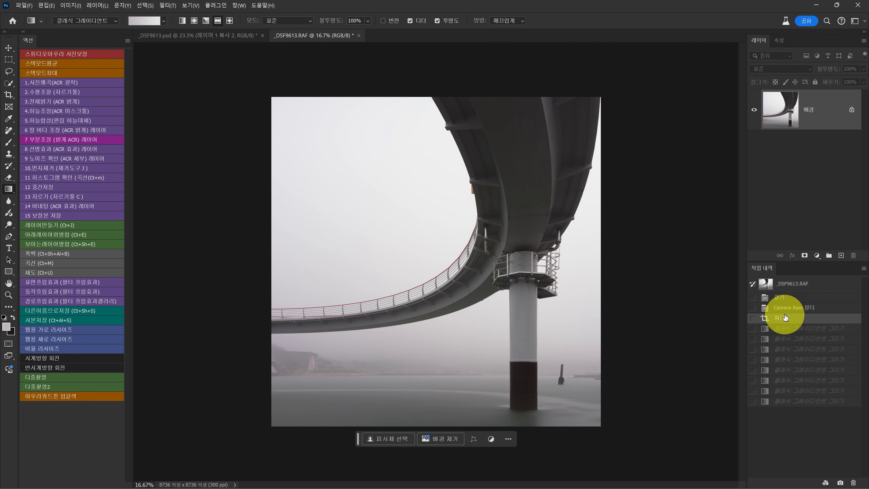
pyautogui.click(382, 441)
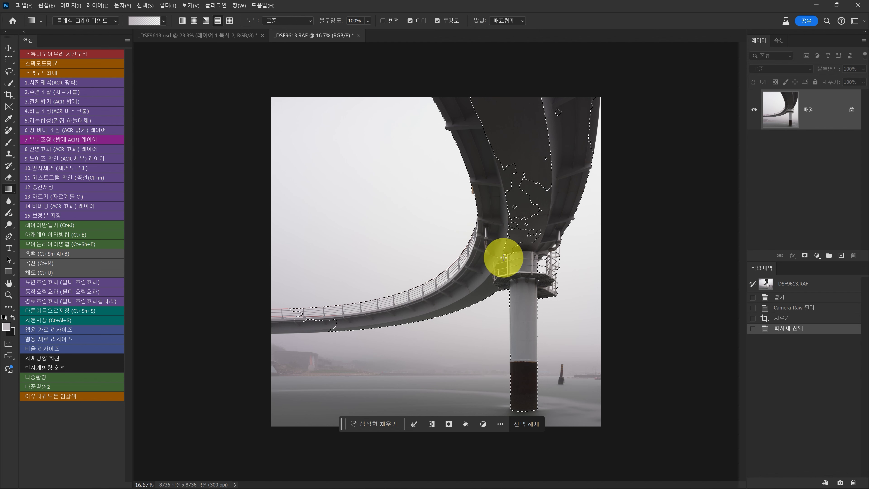
# Try to select the far end of the bridge railing with the Object Selection tool.
pyautogui.click(8, 84)
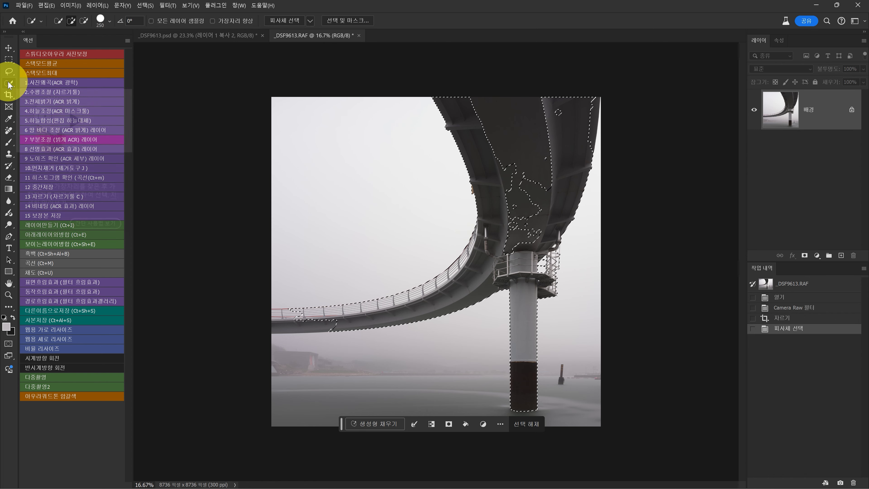
pyautogui.rightClick(9, 84)
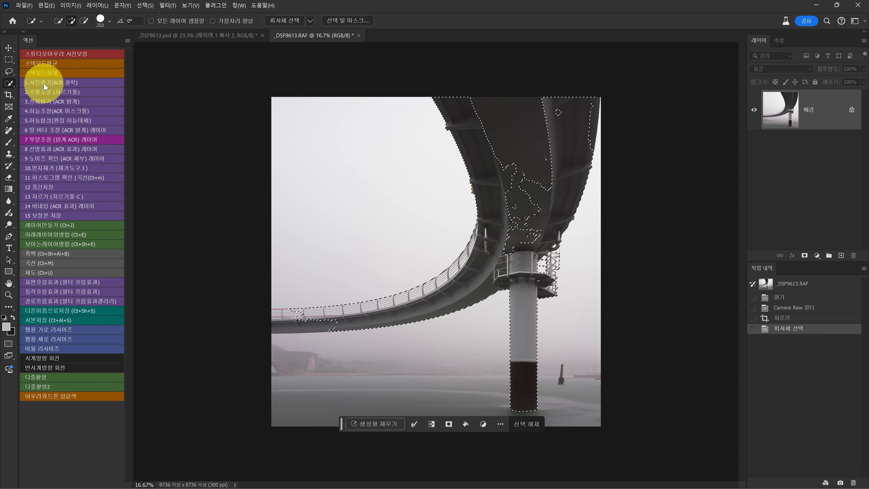
pyautogui.click(39, 83)
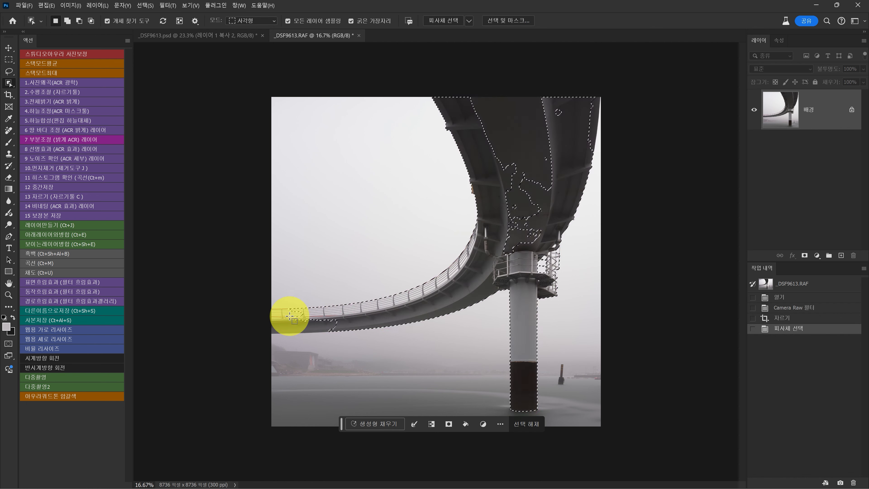
pyautogui.click(280, 318)
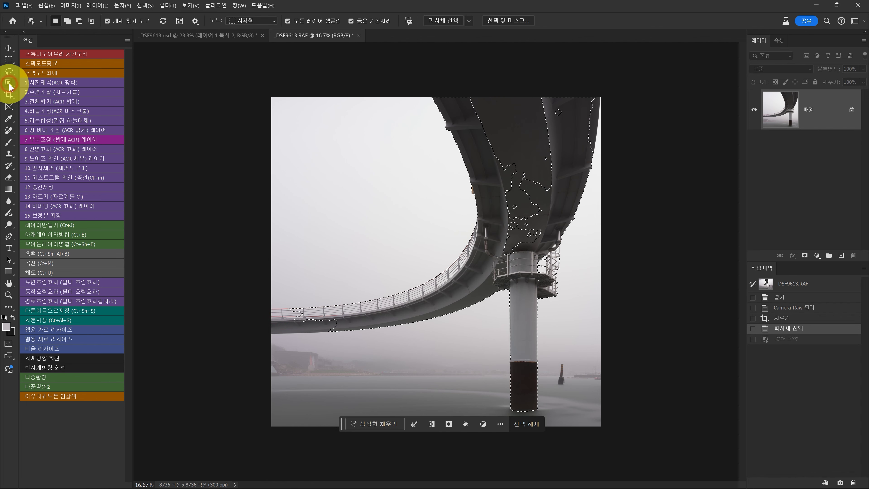
pyautogui.rightClick(9, 85)
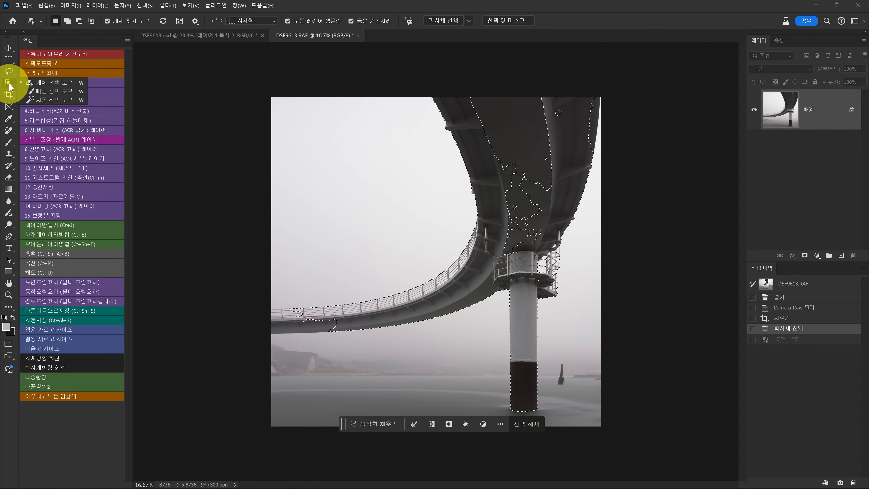
pyautogui.click(44, 93)
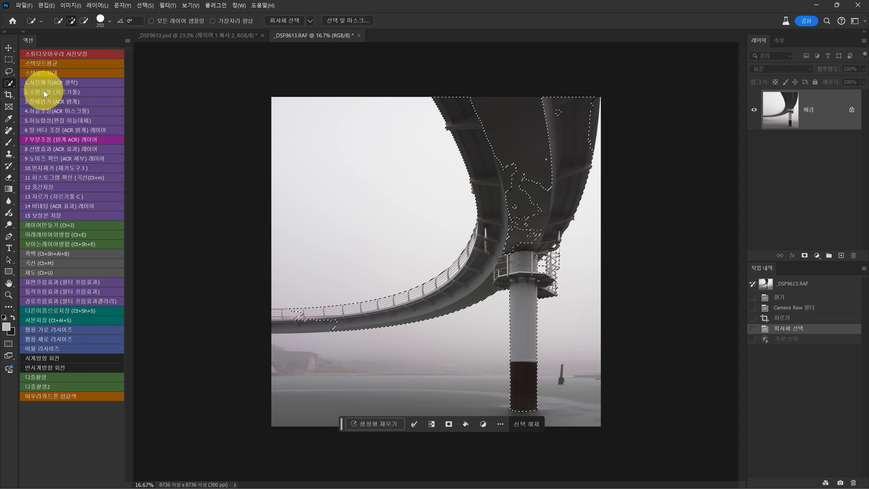
pyautogui.rightClick(10, 84)
pyautogui.click(51, 85)
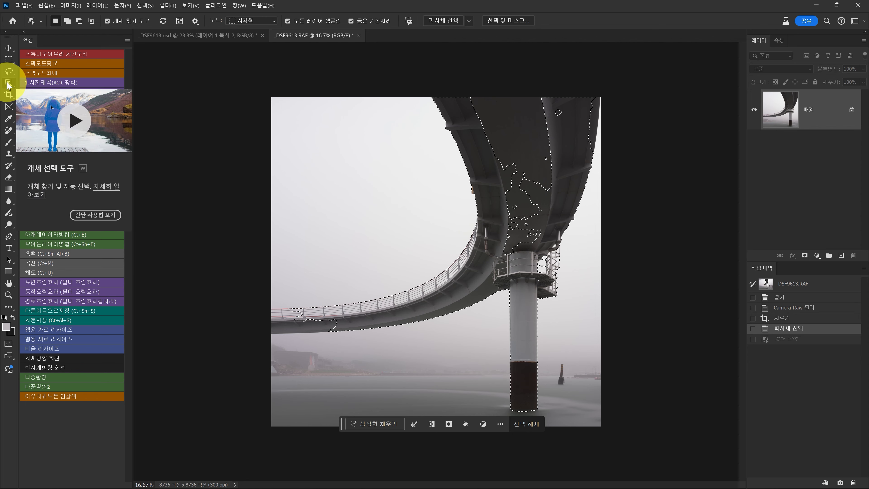
# Add the missing bridge deck, railing and underside areas to the selection with the Quick Selection tool and copy it to a new layer.
pyautogui.rightClick(9, 84)
pyautogui.click(52, 91)
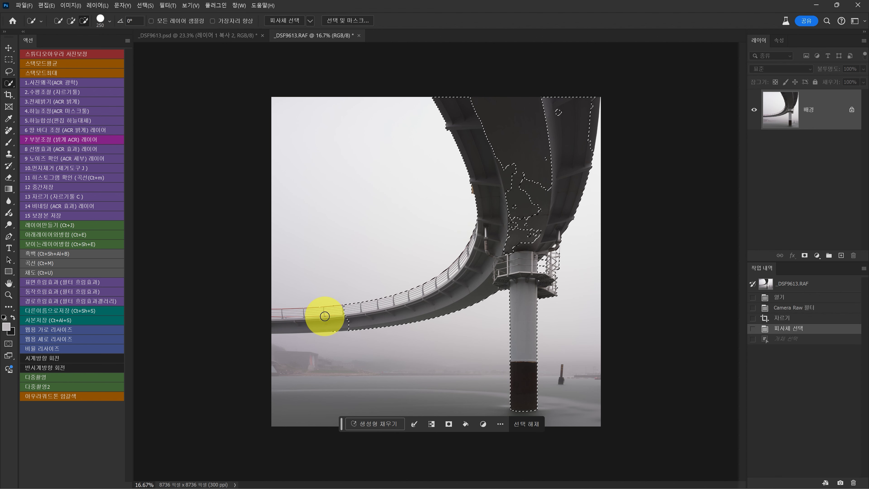
pyautogui.moveTo(323, 317)
pyautogui.mouseDown()
pyautogui.moveTo(263, 318)
pyautogui.moveTo(320, 319)
pyautogui.mouseUp()
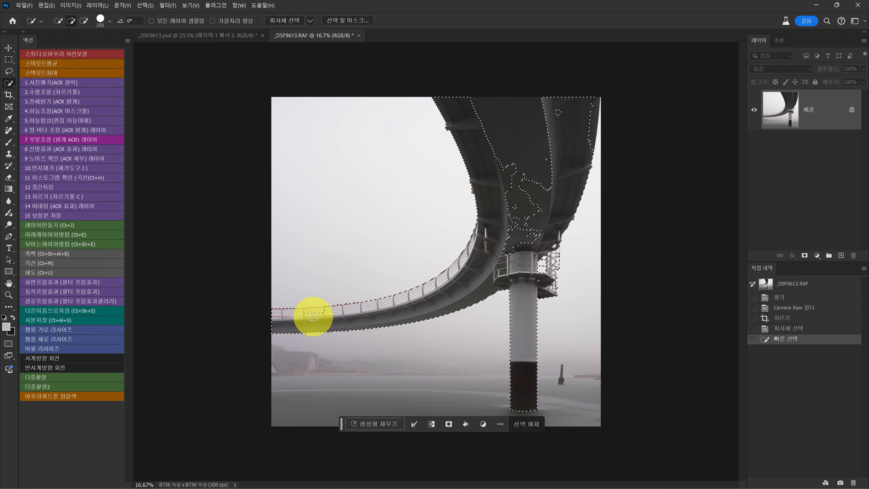
pyautogui.moveTo(324, 315); pyautogui.dragTo(426, 290)
pyautogui.moveTo(503, 240); pyautogui.dragTo(529, 298)
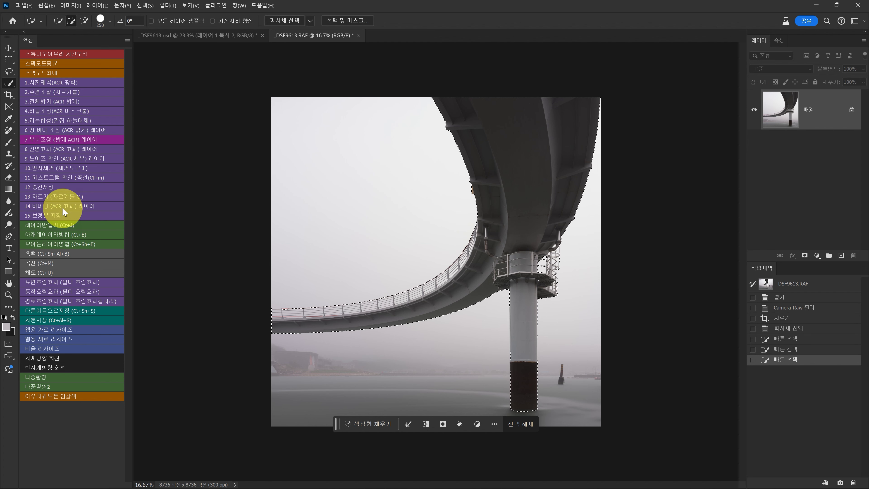
pyautogui.click(44, 227)
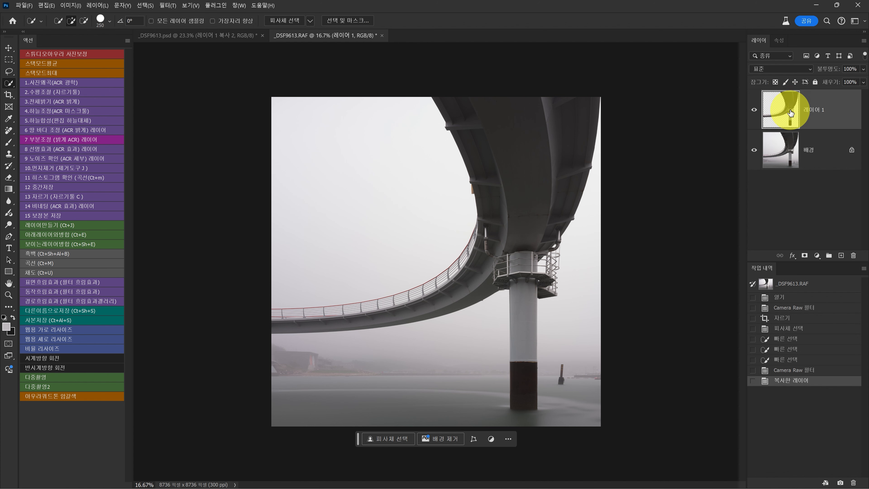
# Switch the layer thumbnails to small and back to large.
pyautogui.rightClick(783, 204)
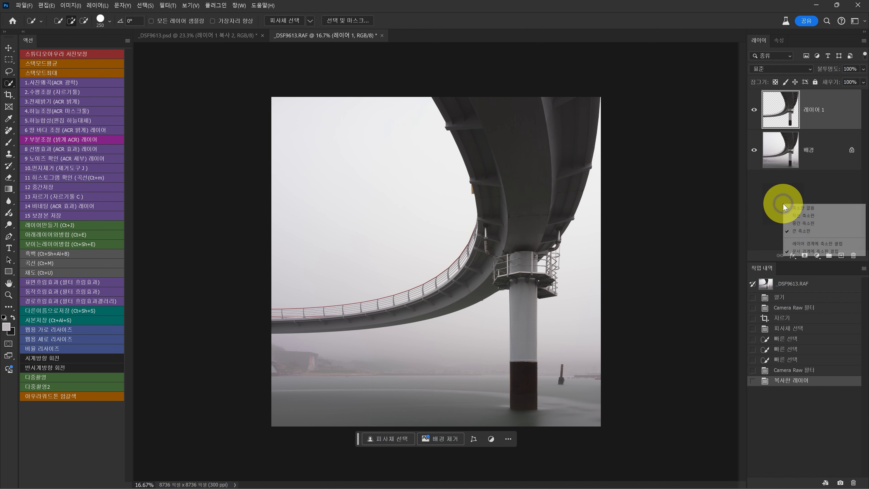
pyautogui.click(803, 215)
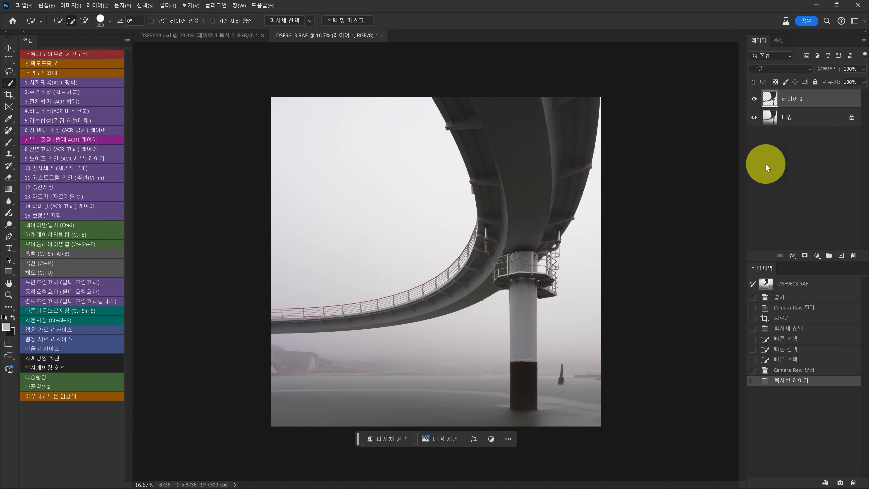
pyautogui.rightClick(782, 167)
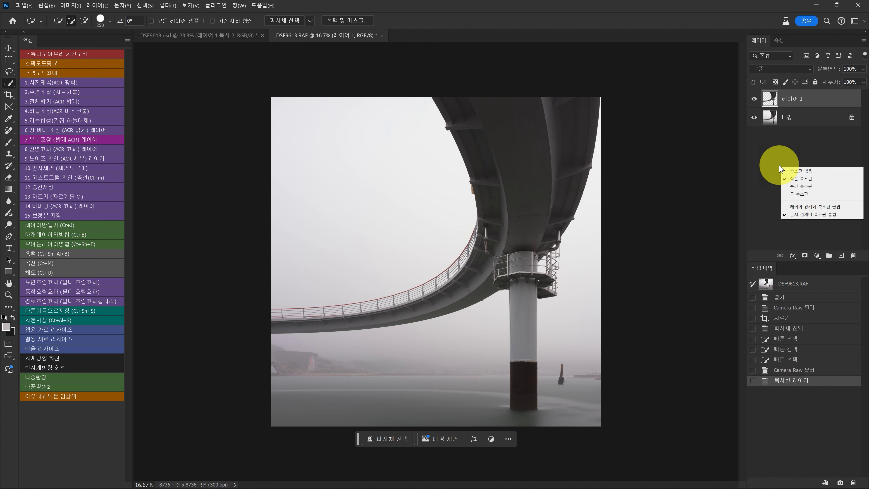
pyautogui.click(793, 193)
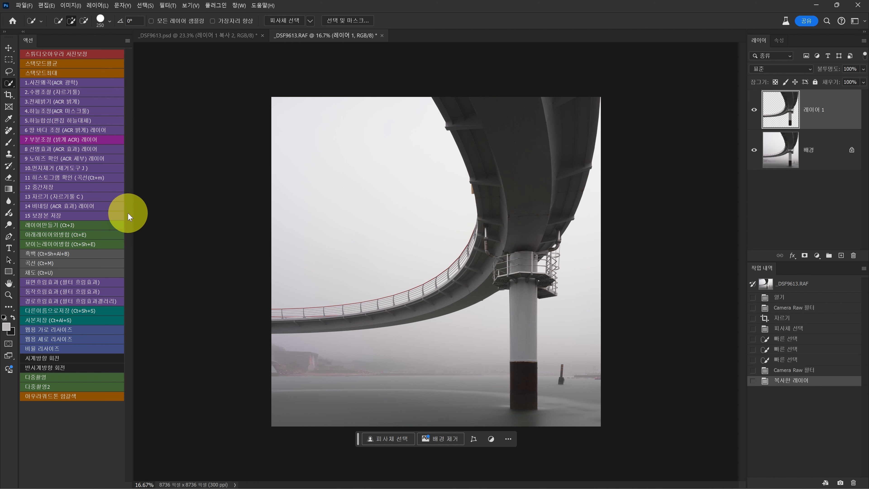
# Activate the Gradient tool and sample the fog color just below the bridge as the foreground color.
pyautogui.click(8, 189)
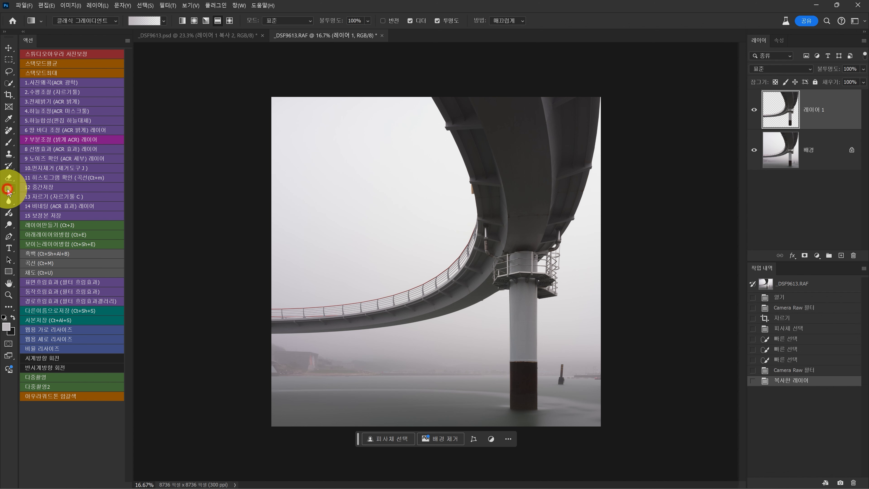
pyautogui.keyDown('alt'); pyautogui.click(321, 329); pyautogui.keyUp('alt')
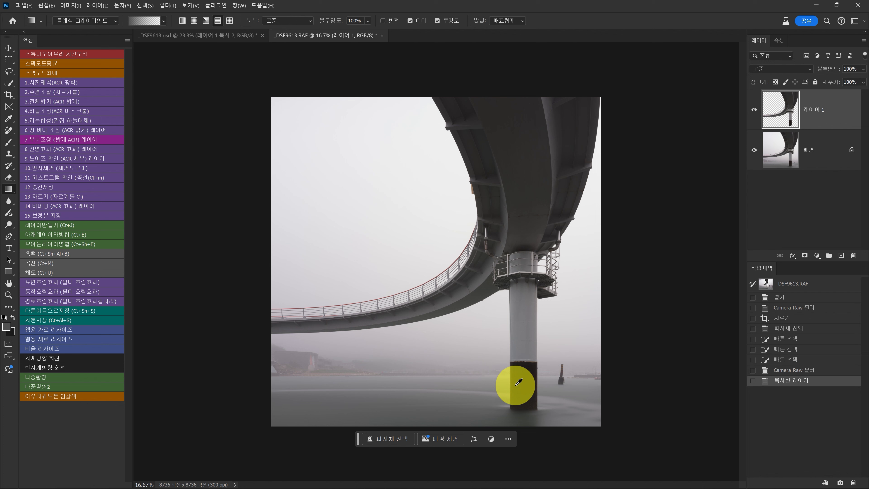
pyautogui.keyDown('alt'); pyautogui.click(529, 341); pyautogui.keyUp('alt')
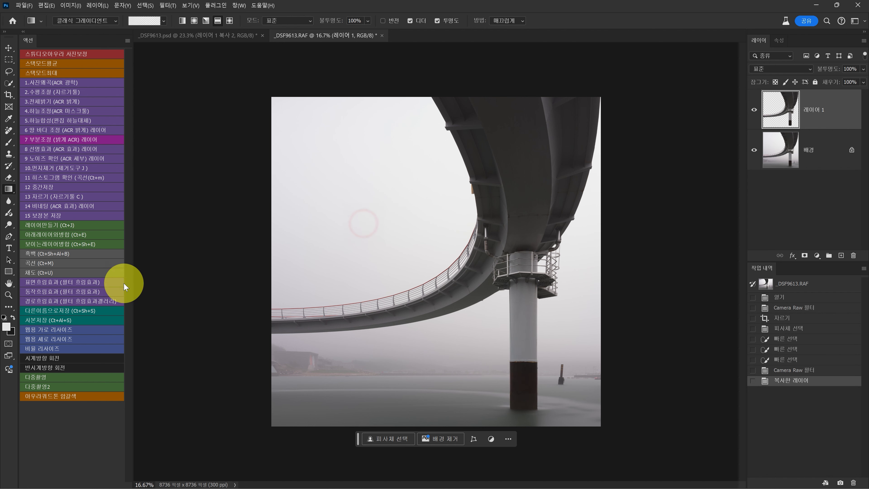
pyautogui.keyDown('alt'); pyautogui.click(320, 335); pyautogui.keyUp('alt')
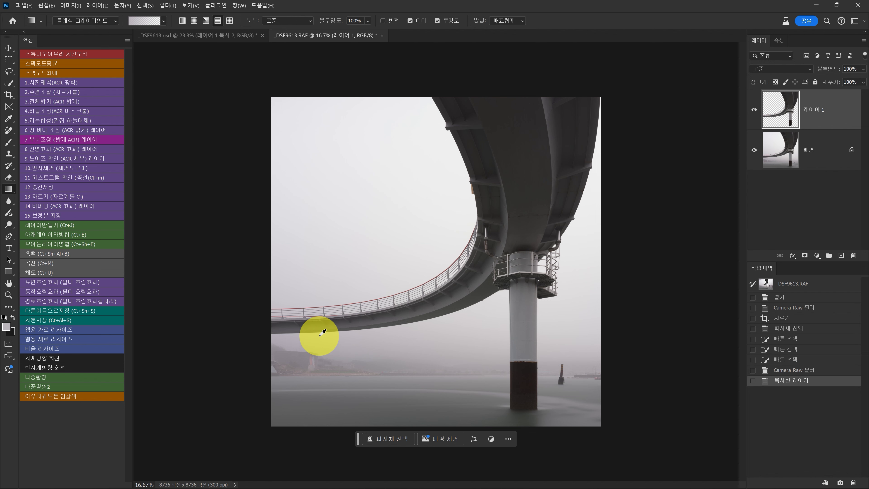
# Duplicate the background layer and draw a reflected gradient on the copy from below the bridge down to the far waterline.
pyautogui.click(776, 148)
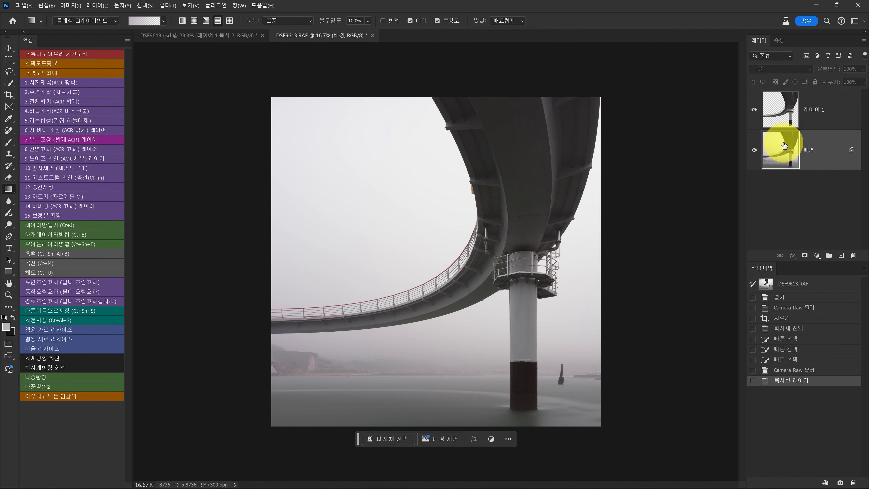
pyautogui.click(39, 227)
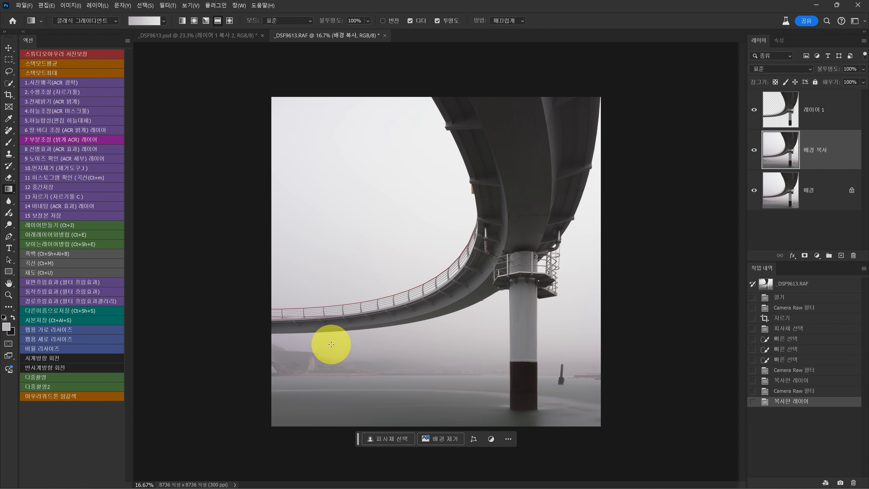
pyautogui.moveTo(327, 342); pyautogui.dragTo(327, 376)
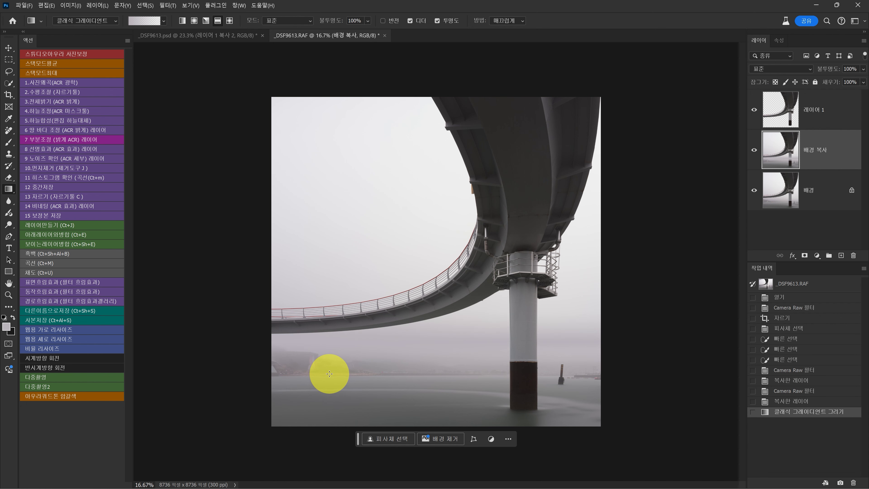
# Try a very short reflected gradient along the far waterline on the background copy, viewed close up, and undo it.
pyautogui.press('z')
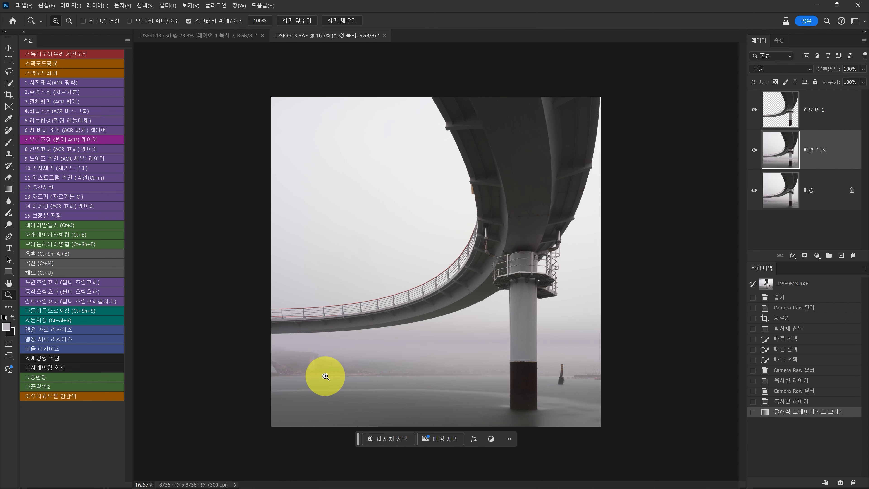
pyautogui.click(339, 376)
pyautogui.click(339, 378)
pyautogui.click(367, 372)
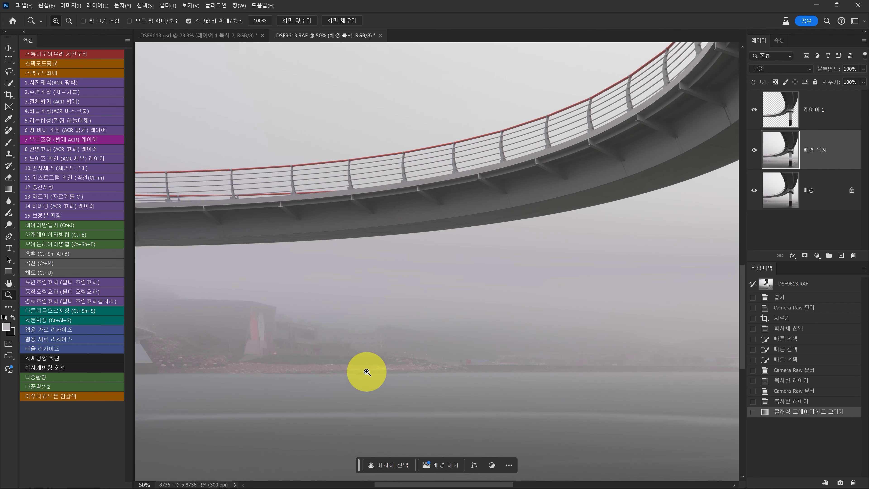
pyautogui.click(414, 370)
pyautogui.press('g')
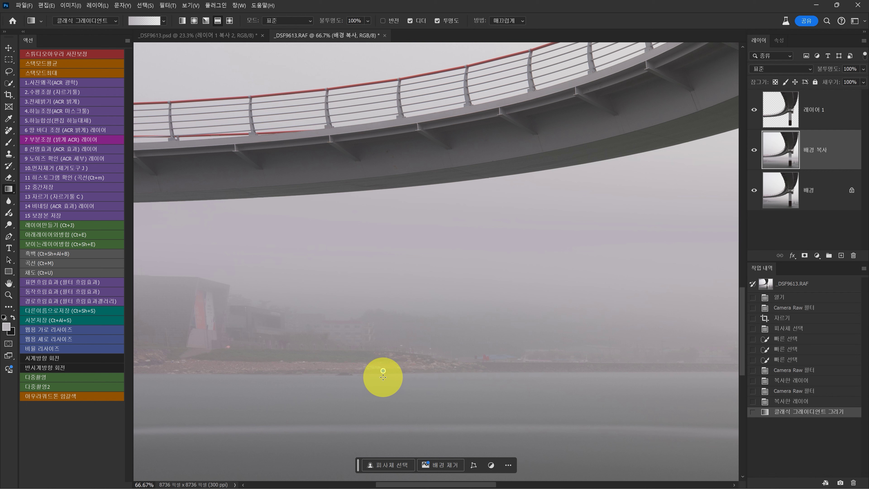
pyautogui.moveTo(382, 370); pyautogui.dragTo(382, 377)
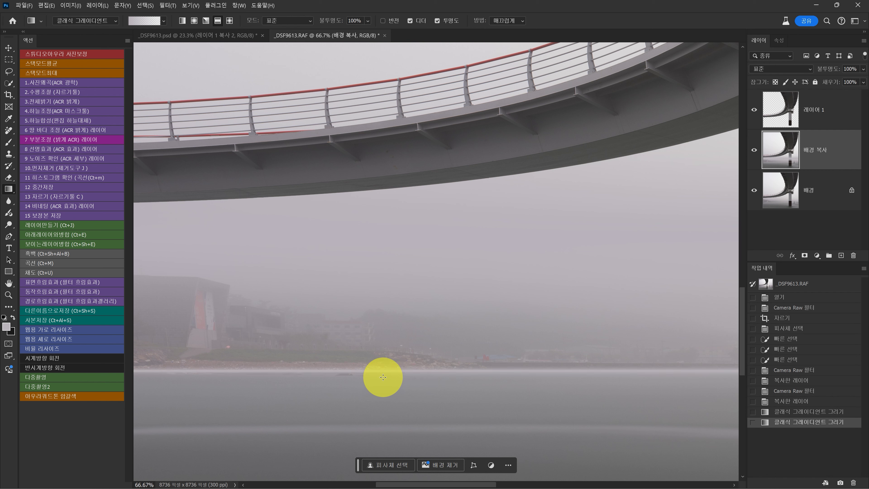
pyautogui.hotkey('ctrl', 'z')
# Cover the distant shore on the background copy with short linear gradients in the fog color, ending exactly at the far waterline.
pyautogui.click(182, 20)
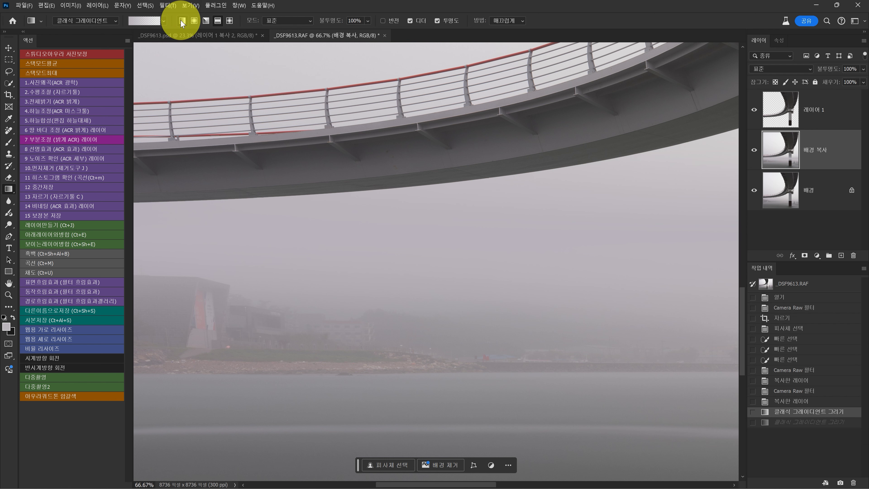
pyautogui.moveTo(380, 368); pyautogui.dragTo(373, 370)
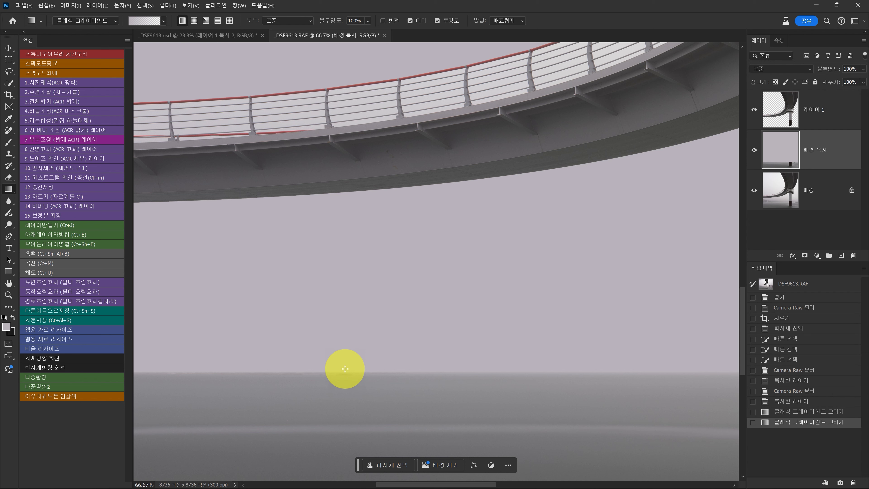
pyautogui.moveTo(344, 369); pyautogui.dragTo(345, 377)
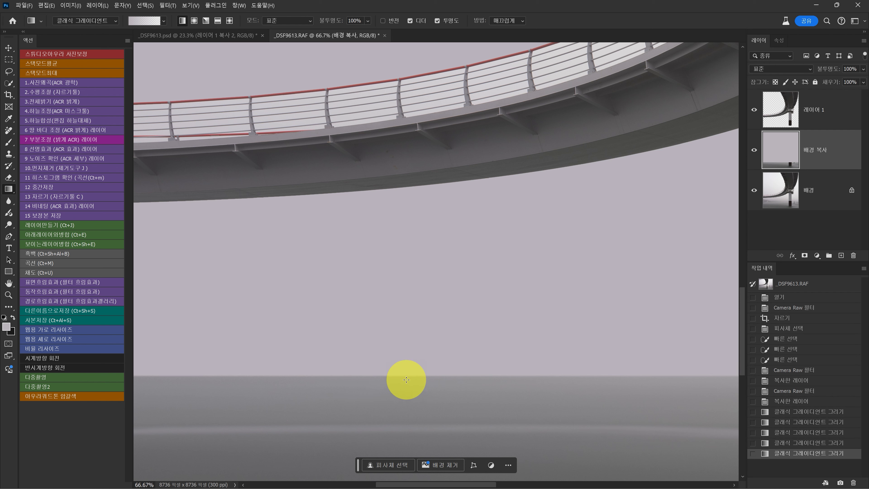
# Undo all the gradients drawn on the background copy.
pyautogui.hotkey('ctrl', 'z')
pyautogui.hotkey('ctrl', 'z')
pyautogui.hotkey('ctrl', 'z')
pyautogui.hotkey('ctrl', 'z')
pyautogui.hotkey('ctrl', 'z')
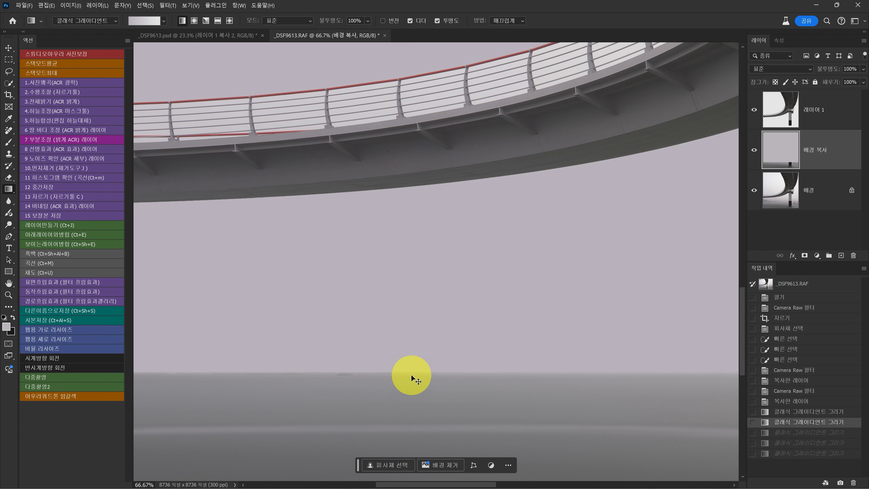
# Try covering the distant shore on the background copy with overlapping linear gradients that run from below the bridge past the far waterline.
pyautogui.moveTo(369, 225); pyautogui.dragTo(383, 417)
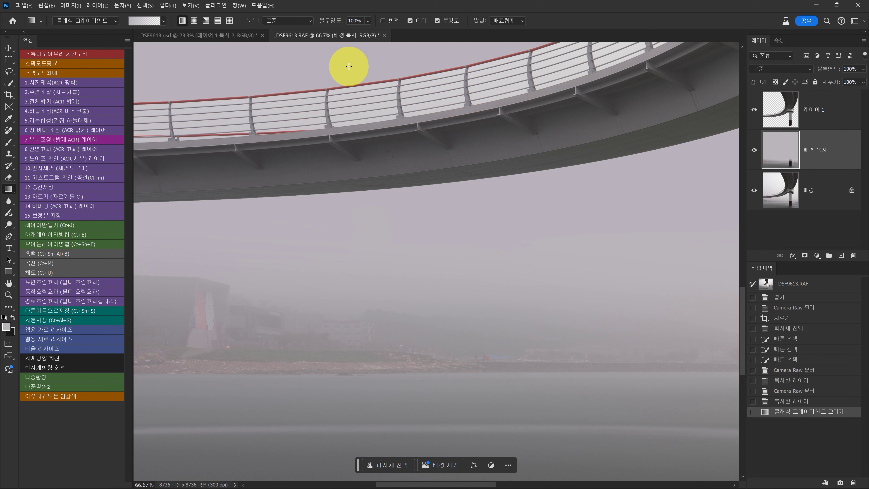
pyautogui.moveTo(373, 262); pyautogui.dragTo(374, 341)
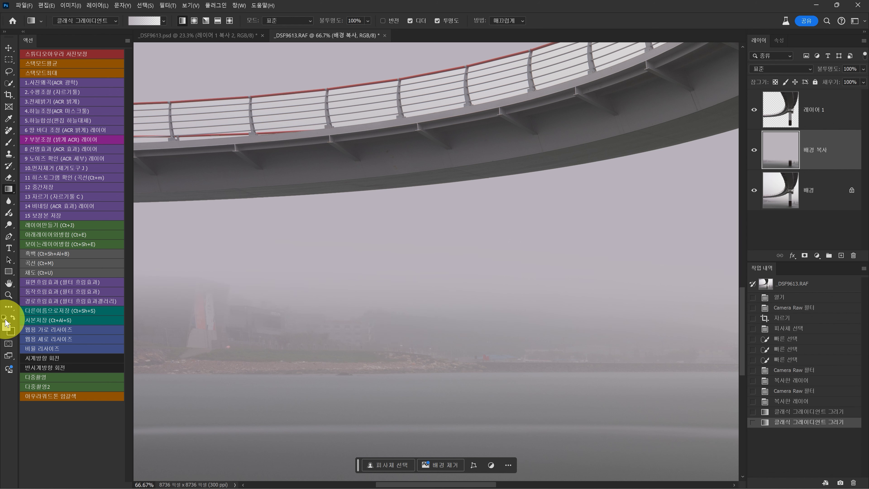
pyautogui.moveTo(379, 310); pyautogui.dragTo(384, 412)
pyautogui.moveTo(382, 412)
pyautogui.mouseDown()
pyautogui.moveTo(378, 226)
pyautogui.moveTo(385, 395)
pyautogui.mouseUp()
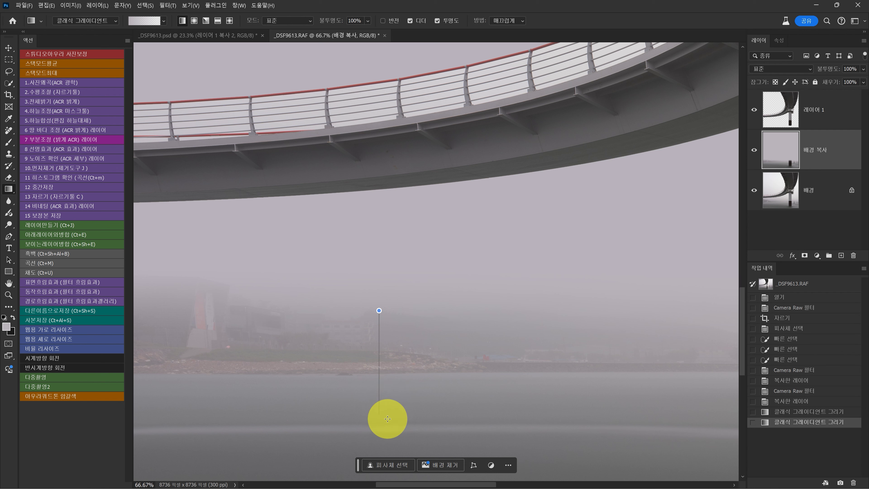
pyautogui.moveTo(386, 427); pyautogui.dragTo(387, 427)
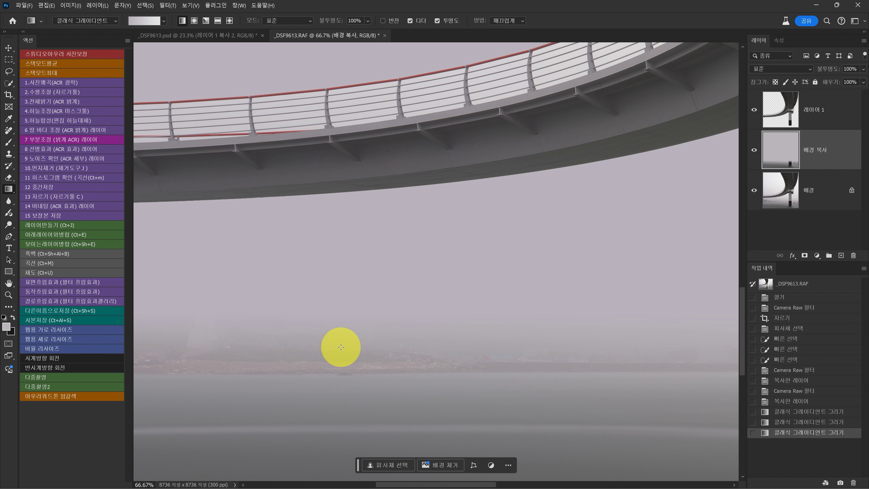
pyautogui.moveTo(341, 334); pyautogui.dragTo(346, 407)
pyautogui.moveTo(351, 332)
pyautogui.mouseDown()
pyautogui.moveTo(353, 411)
pyautogui.moveTo(354, 369)
pyautogui.moveTo(356, 394)
pyautogui.mouseUp()
pyautogui.moveTo(357, 349); pyautogui.dragTo(358, 402)
pyautogui.moveTo(359, 351)
pyautogui.mouseDown()
pyautogui.moveTo(357, 388)
pyautogui.moveTo(341, 382)
pyautogui.moveTo(363, 398)
pyautogui.moveTo(370, 384)
pyautogui.moveTo(373, 399)
pyautogui.mouseUp()
# Revert the background copy to its gradient-free state and cover the distant shore with fog-colored linear gradients ending at the far waterline.
pyautogui.click(797, 367)
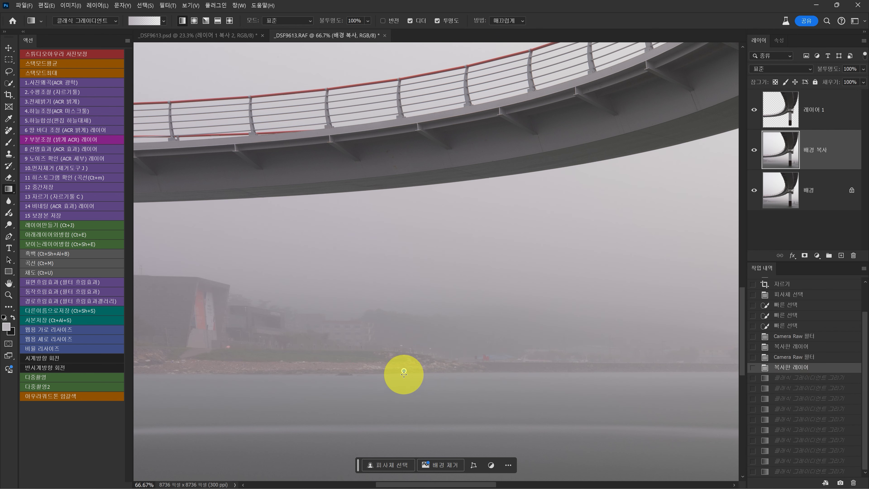
pyautogui.moveTo(404, 374); pyautogui.dragTo(359, 375)
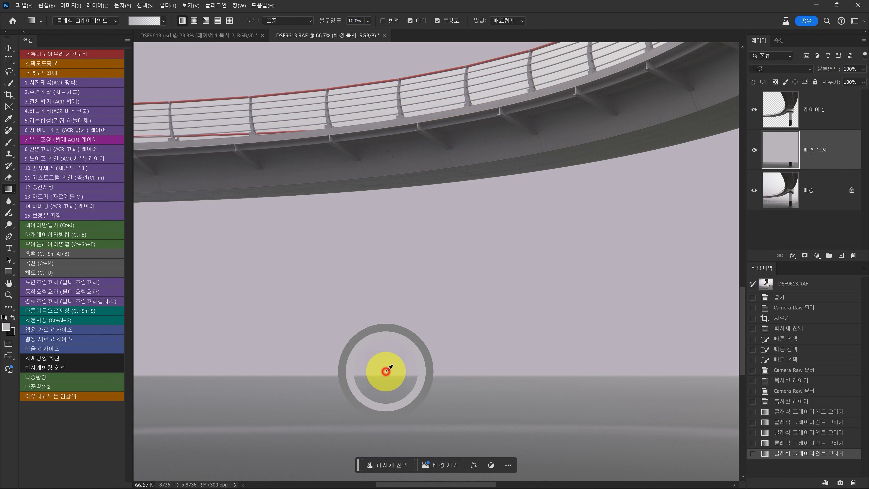
# Compare the whole image with the background copy hidden and shown, and examine the bridge railing and the pillar platform up close.
pyautogui.press('z')
pyautogui.keyDown('alt'); pyautogui.click(385, 371); pyautogui.keyUp('alt')
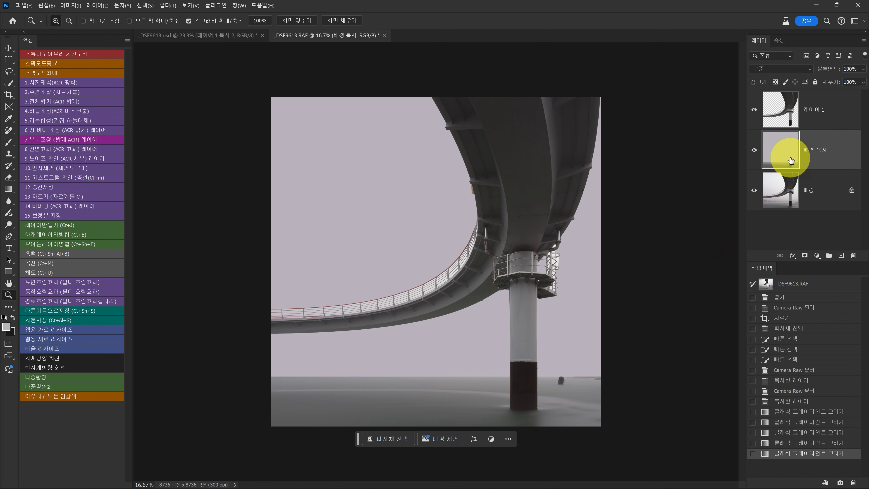
pyautogui.click(754, 149)
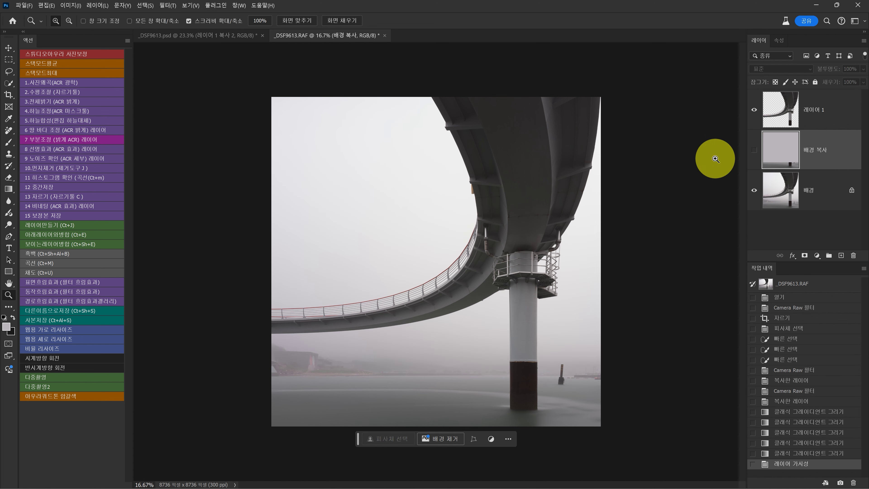
pyautogui.click(754, 149)
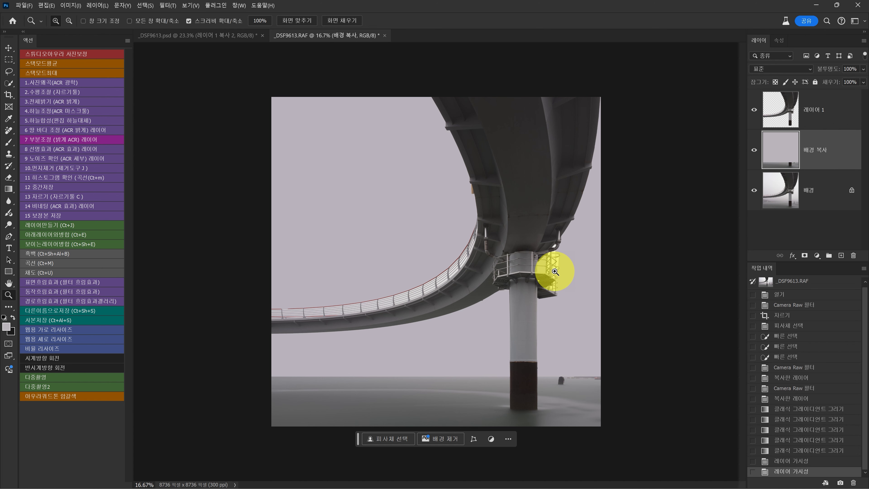
pyautogui.moveTo(283, 312); pyautogui.dragTo(300, 314)
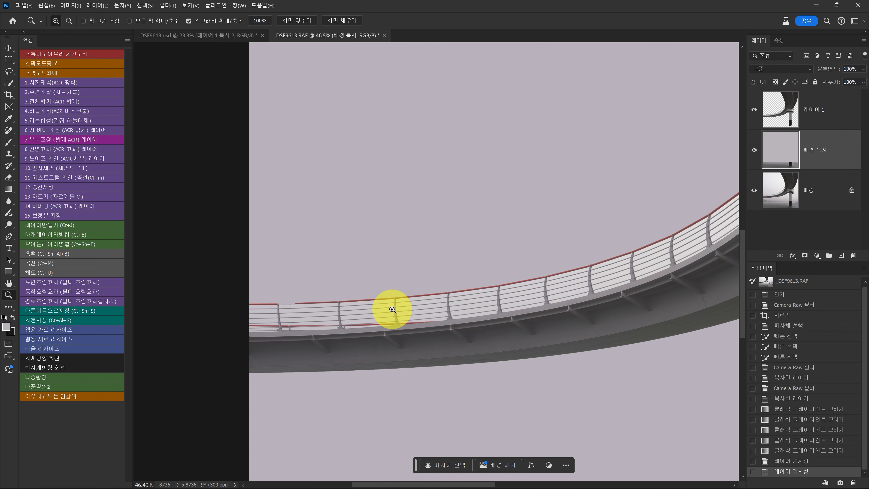
pyautogui.keyDown('alt'); pyautogui.click(491, 312); pyautogui.keyUp('alt')
pyautogui.keyDown('alt'); pyautogui.click(495, 306); pyautogui.keyUp('alt')
pyautogui.click(520, 272)
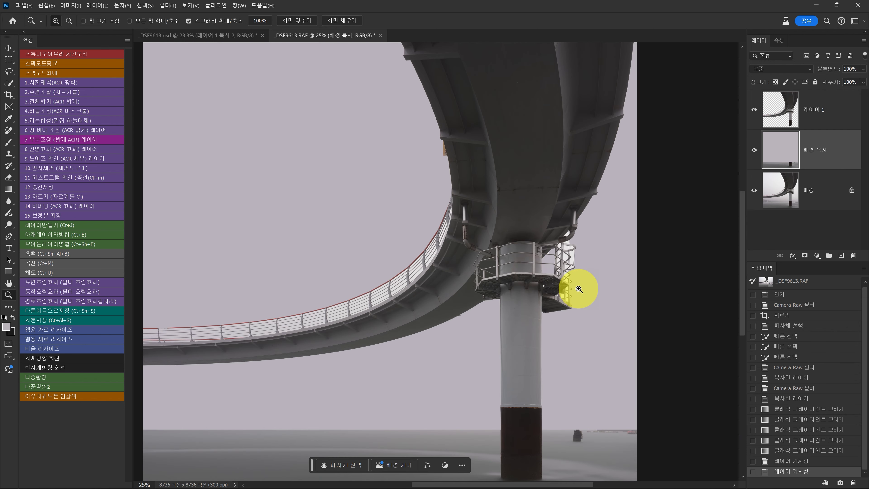
pyautogui.keyDown('alt'); pyautogui.click(518, 301); pyautogui.keyUp('alt')
pyautogui.keyDown('alt'); pyautogui.click(518, 301); pyautogui.keyUp('alt')
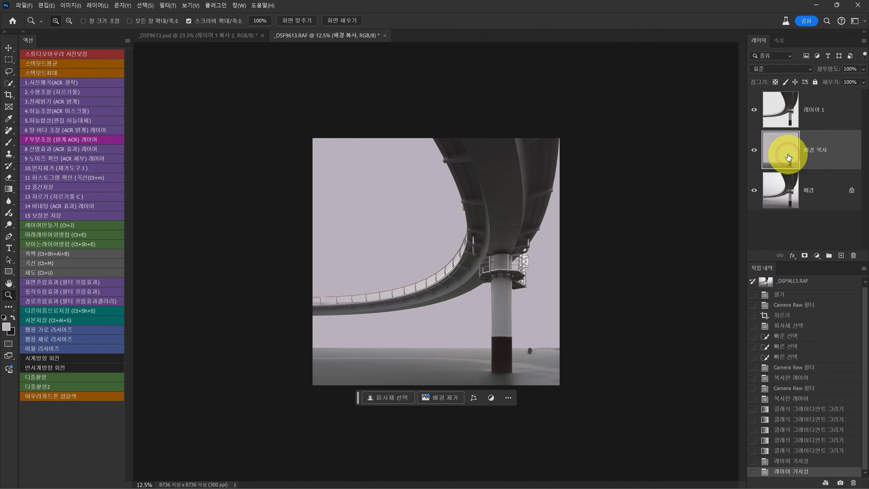
# Hide the background copy with a black layer mask and reveal its water and fog with white linear gradients drawn upward across the waterline.
pyautogui.keyDown('alt'); pyautogui.click(804, 255); pyautogui.keyUp('alt')
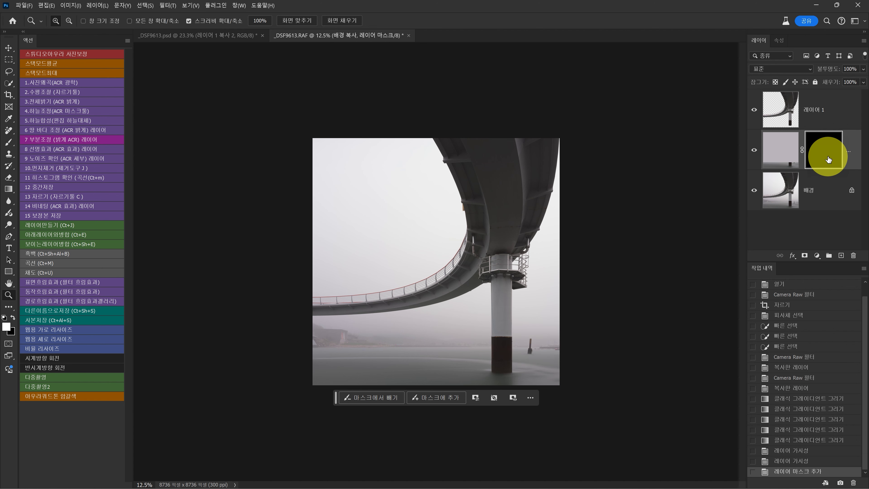
pyautogui.press('g')
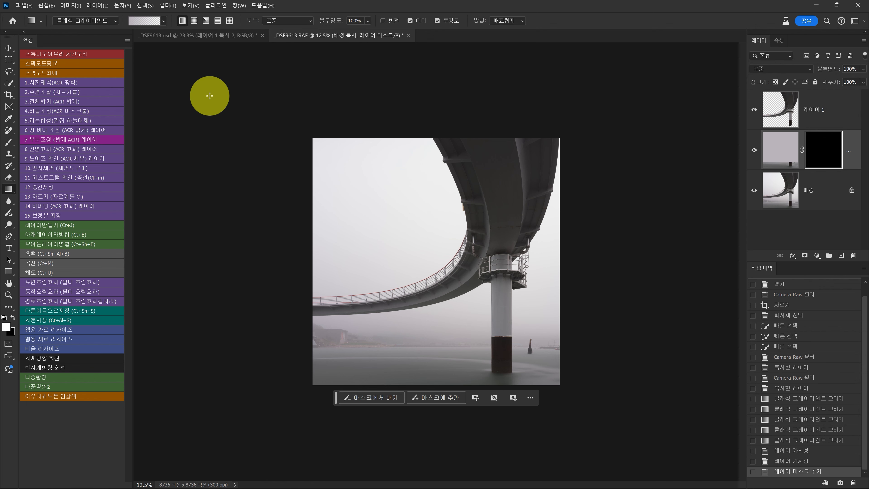
pyautogui.click(182, 21)
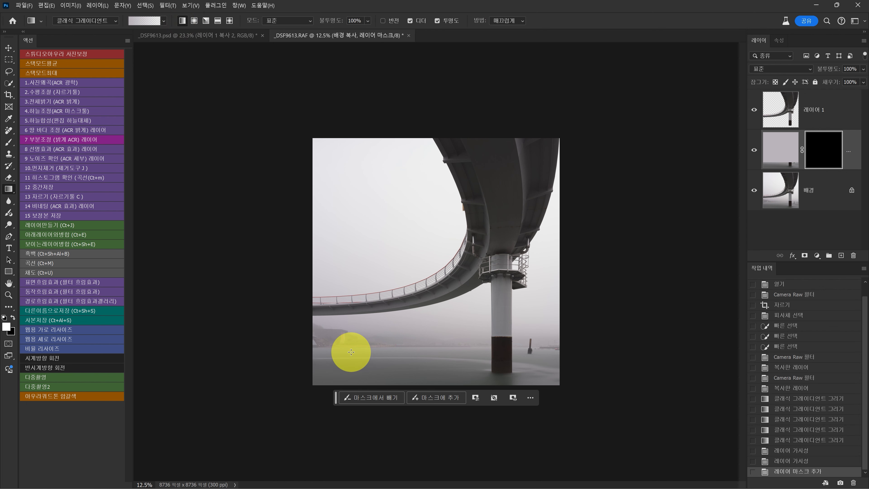
pyautogui.moveTo(350, 352); pyautogui.dragTo(350, 314)
pyautogui.moveTo(349, 356); pyautogui.dragTo(349, 313)
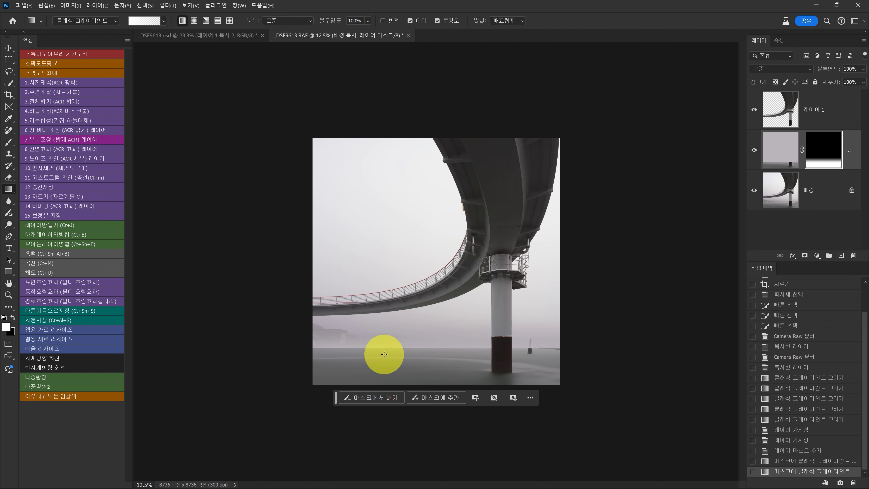
pyautogui.moveTo(342, 345); pyautogui.dragTo(328, 329)
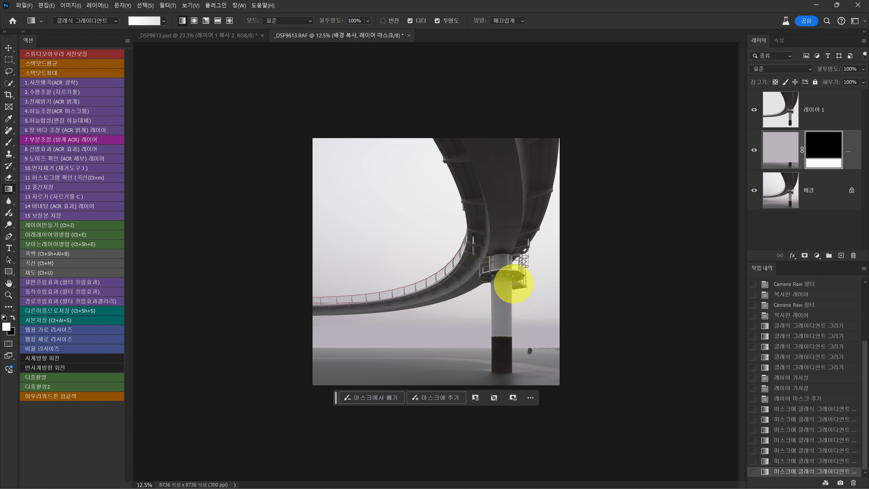
pyautogui.moveTo(549, 367); pyautogui.dragTo(518, 287)
pyautogui.moveTo(527, 355); pyautogui.dragTo(476, 289)
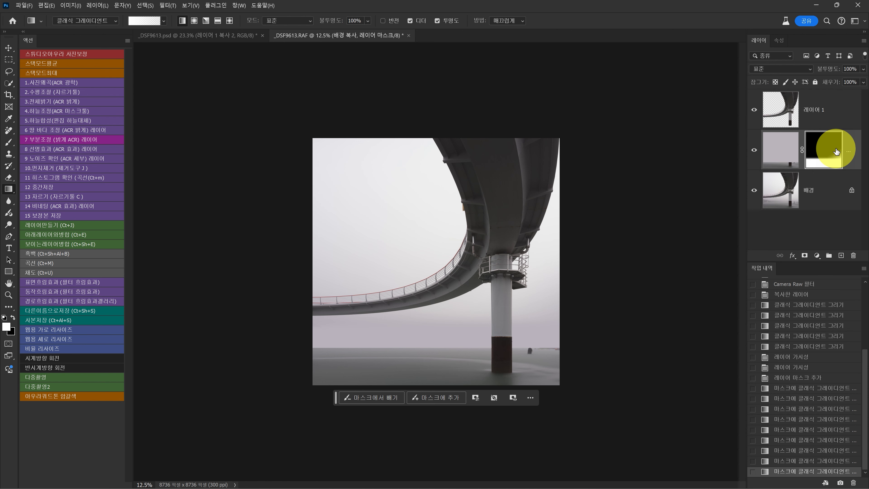
# Brighten the background copy's image with Curves, moving the RGB curve at input 85 up to output 96.
pyautogui.click(780, 152)
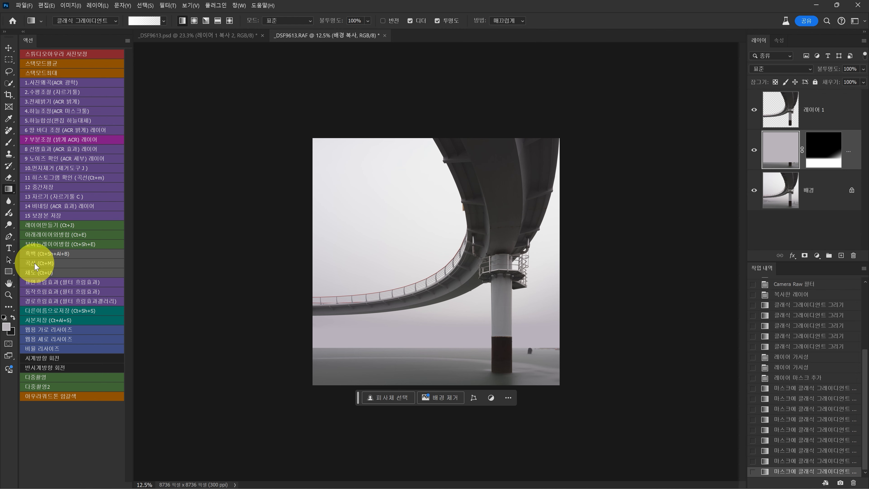
pyautogui.click(40, 266)
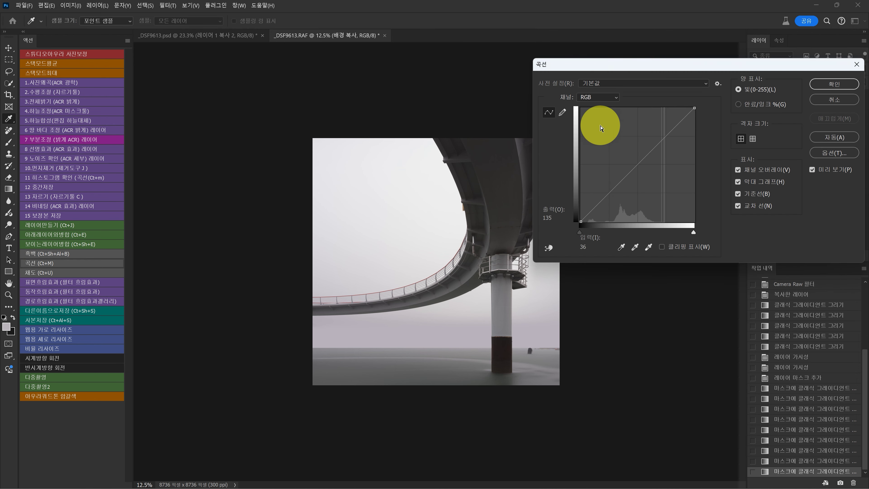
pyautogui.moveTo(602, 64); pyautogui.dragTo(641, 179)
pyautogui.moveTo(658, 294); pyautogui.dragTo(658, 289)
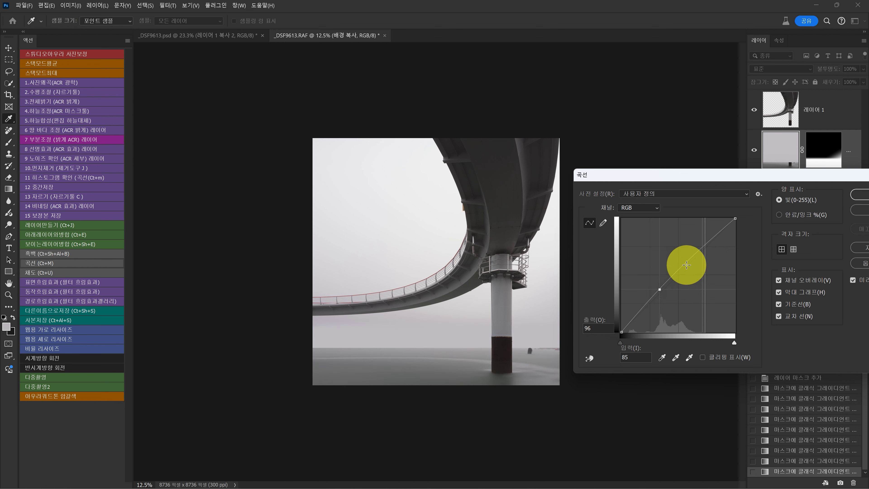
pyautogui.press('Return')
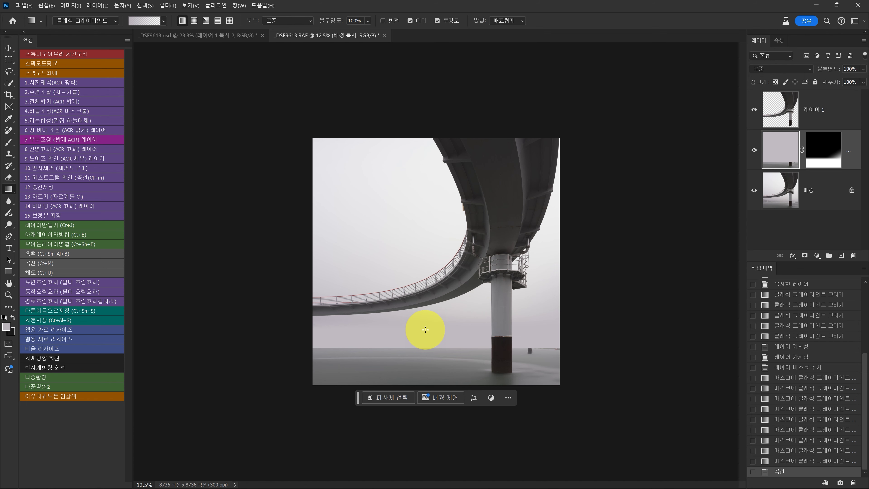
# Check the image with the bridge layer hidden, show that layer again and merge all visible layers.
pyautogui.click(754, 111)
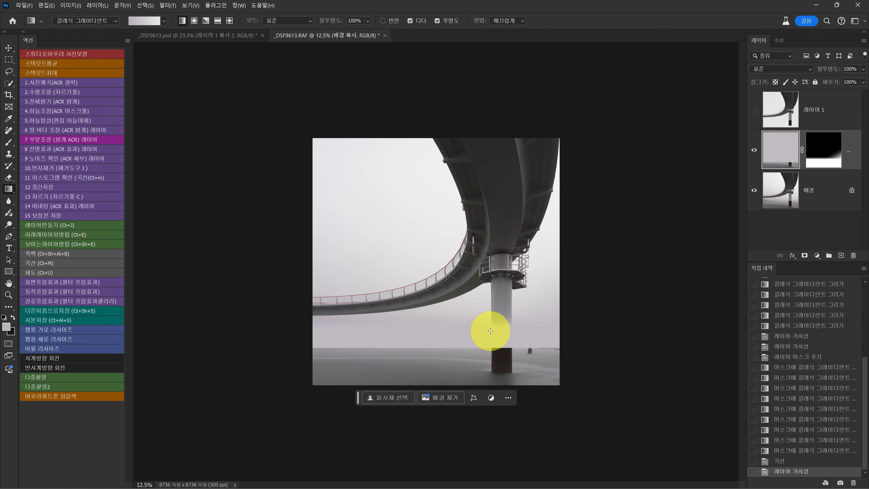
pyautogui.click(755, 110)
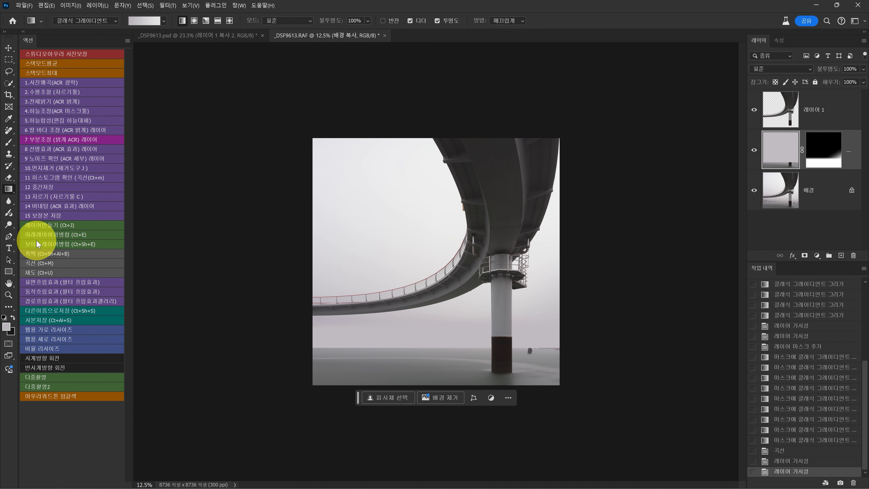
pyautogui.click(46, 243)
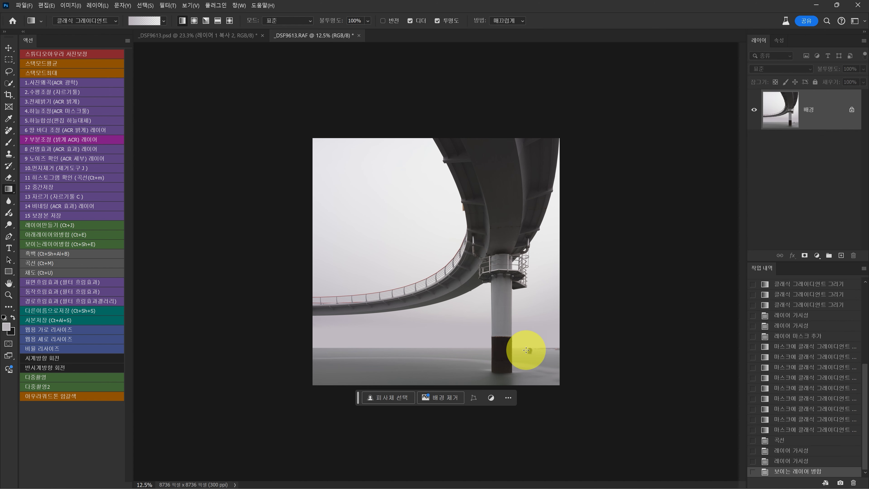
# Lasso the dark post in the water beside the bridge pillar and remove it with Generative Fill using an empty prompt.
pyautogui.click(8, 72)
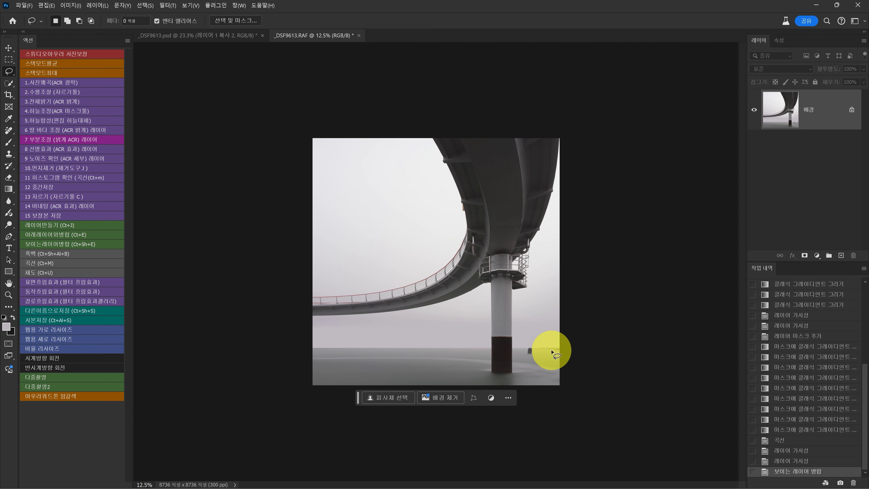
pyautogui.moveTo(527, 346); pyautogui.dragTo(527, 348)
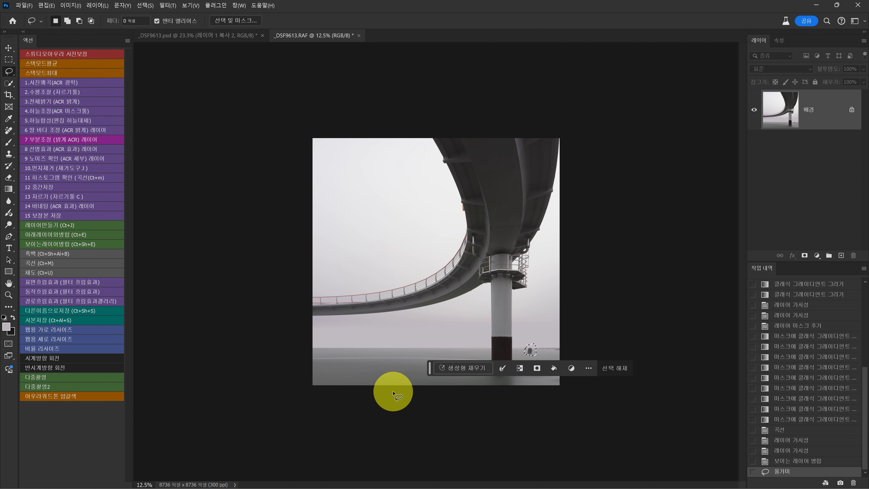
pyautogui.click(463, 368)
pyautogui.click(608, 368)
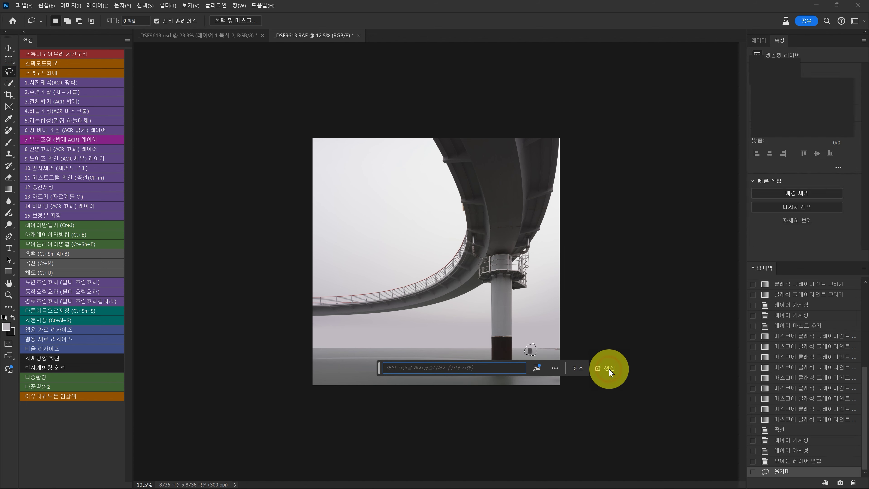
# Lasso the remaining strip of shore on the horizon beside the pillar and remove it with Generative Fill using an empty prompt.
pyautogui.moveTo(567, 341)
pyautogui.mouseDown()
pyautogui.moveTo(531, 350)
pyautogui.moveTo(557, 354)
pyautogui.moveTo(563, 346)
pyautogui.mouseUp()
pyautogui.click(479, 364)
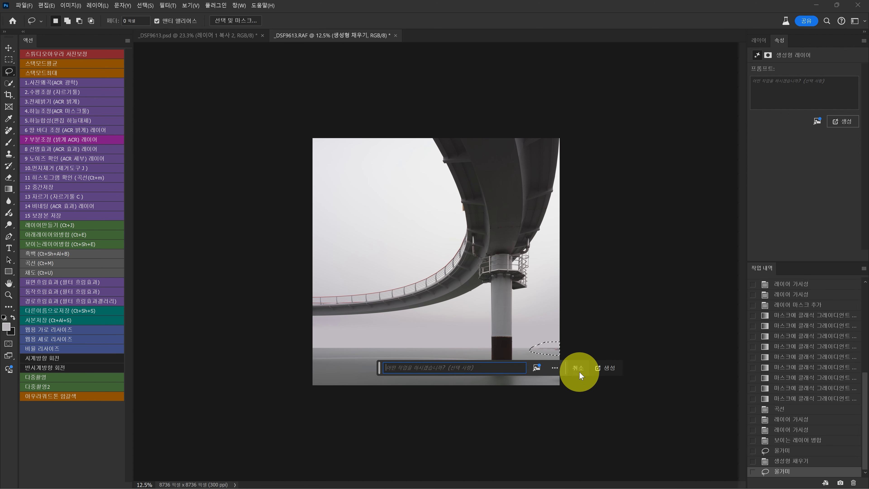
pyautogui.click(610, 368)
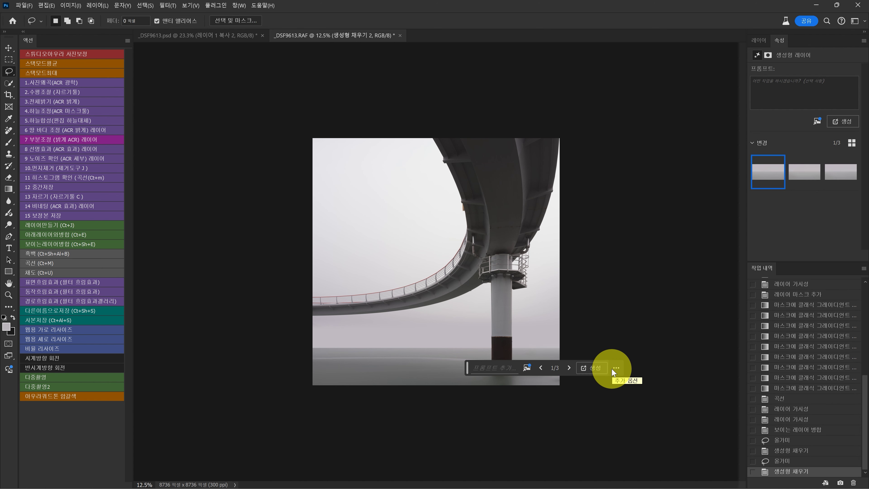
pyautogui.moveTo(467, 368); pyautogui.dragTo(495, 442)
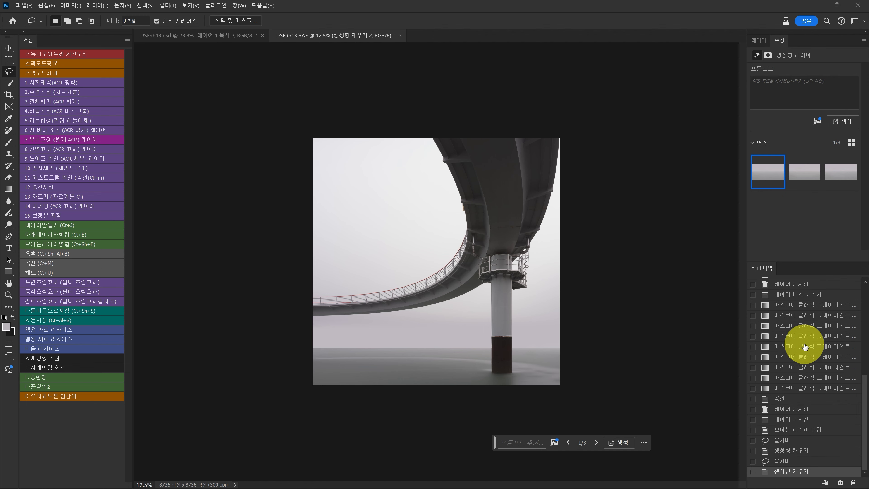
# Compare the original opened photo with the final history state, and examine the finished image enlarged.
pyautogui.scroll(15, 804, 343)
pyautogui.click(807, 286)
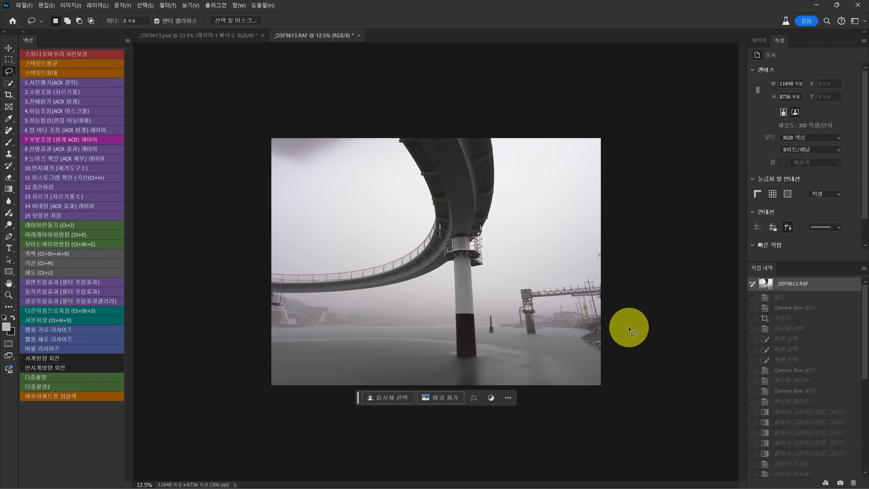
pyautogui.scroll(-10, 853, 345)
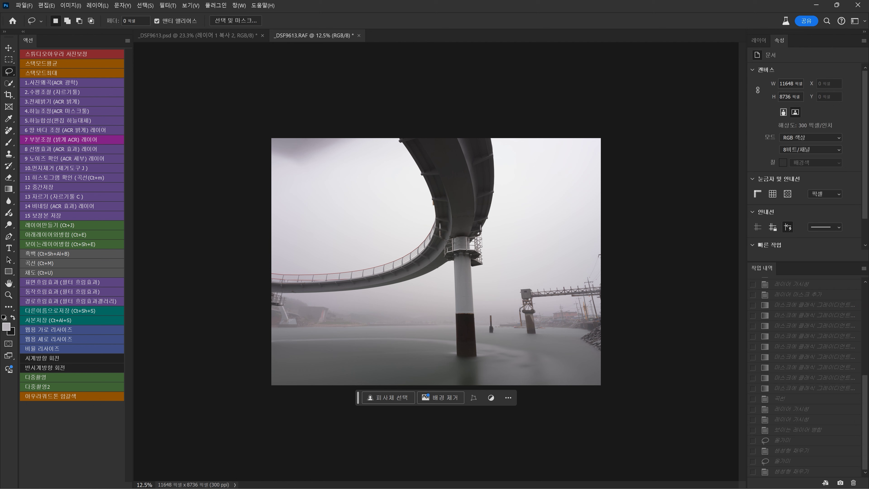
pyautogui.click(810, 474)
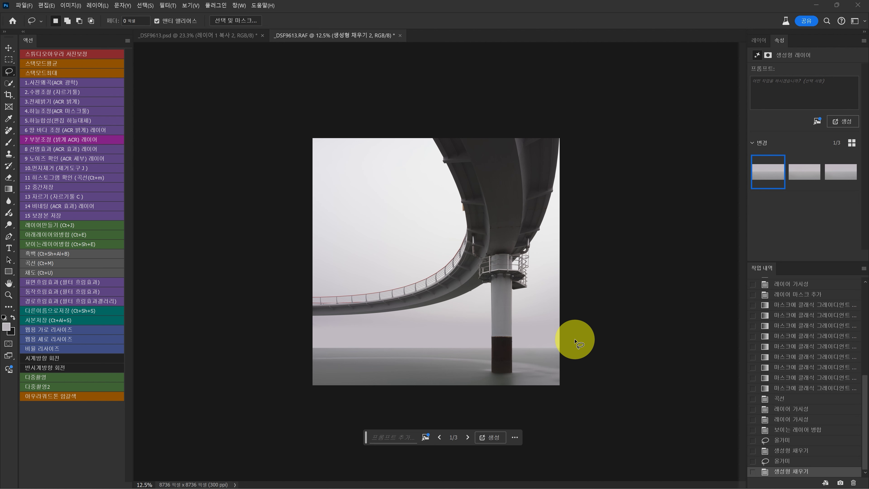
pyautogui.press('z')
pyautogui.click(495, 331)
pyautogui.click(495, 330)
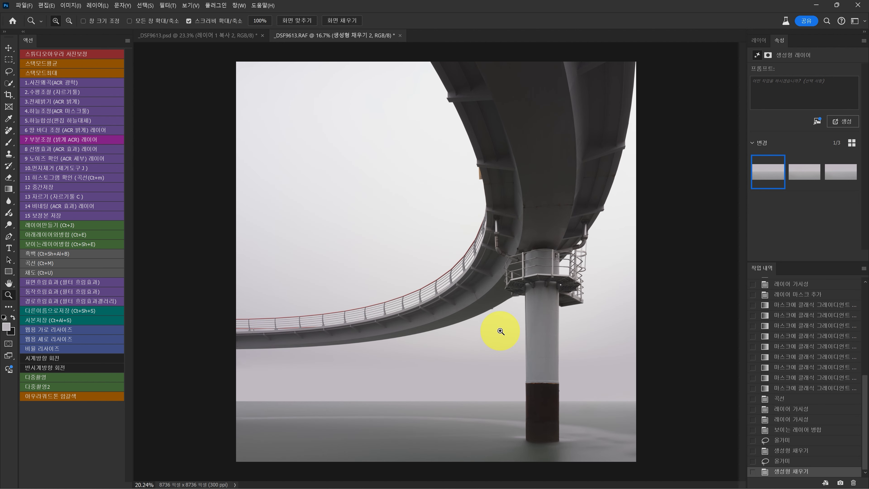